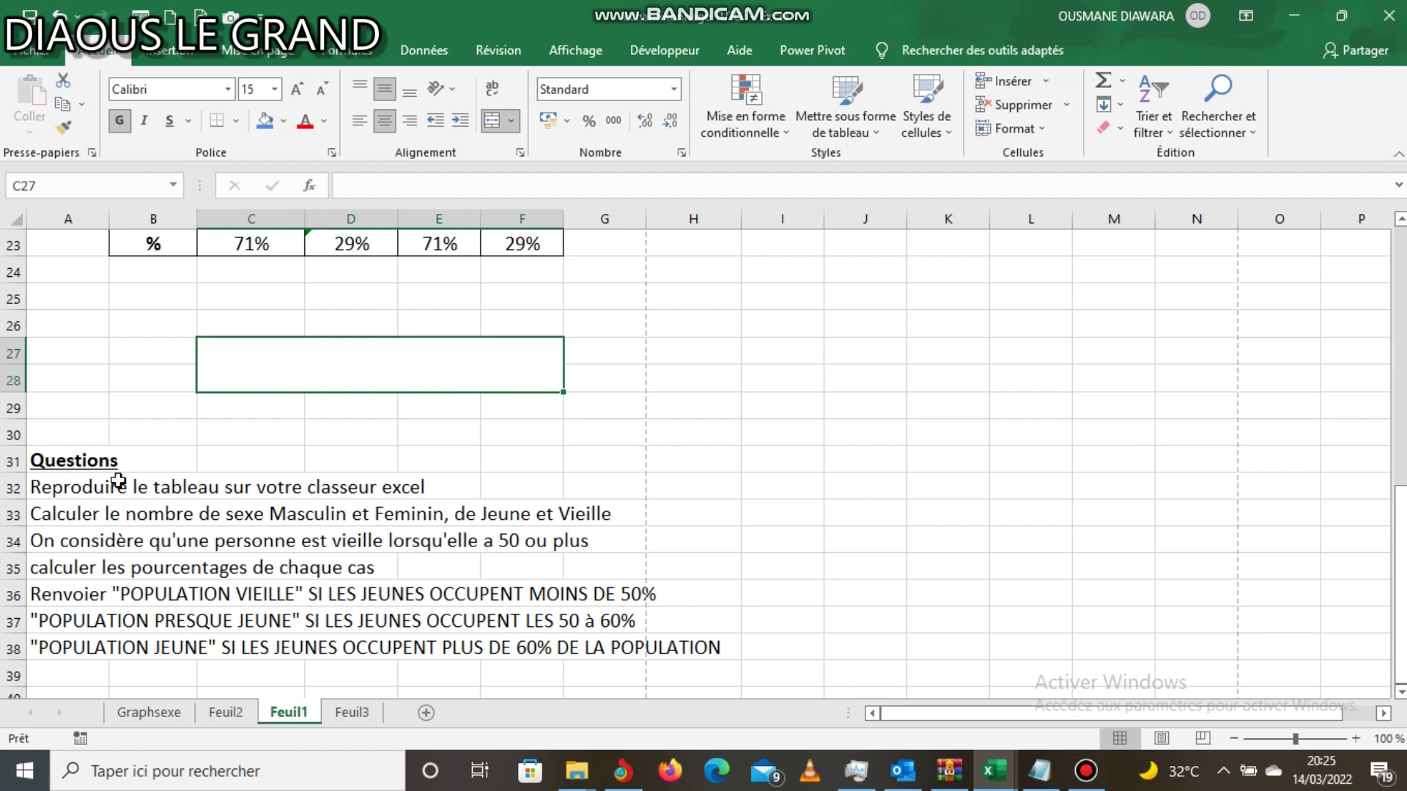
Fill the range A36:H38, holding the three population classification rules, with blue.
{"action": "left_click", "coordinate": [73, 595]}
{"action": "left_click_drag", "start_coordinate": [232, 636], "coordinate": [714, 656]}
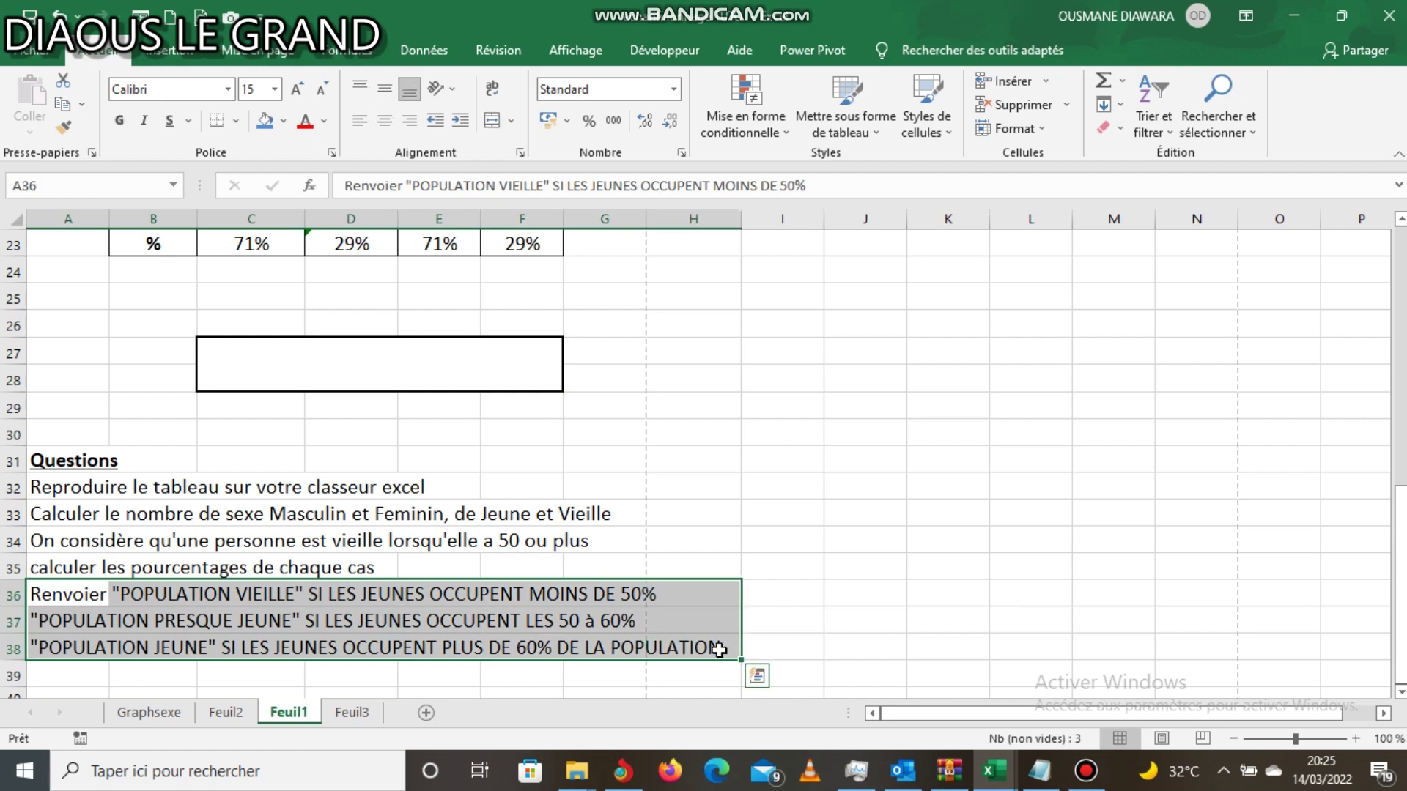
{"action": "left_click", "coordinate": [266, 119]}
{"action": "left_click", "coordinate": [330, 374]}
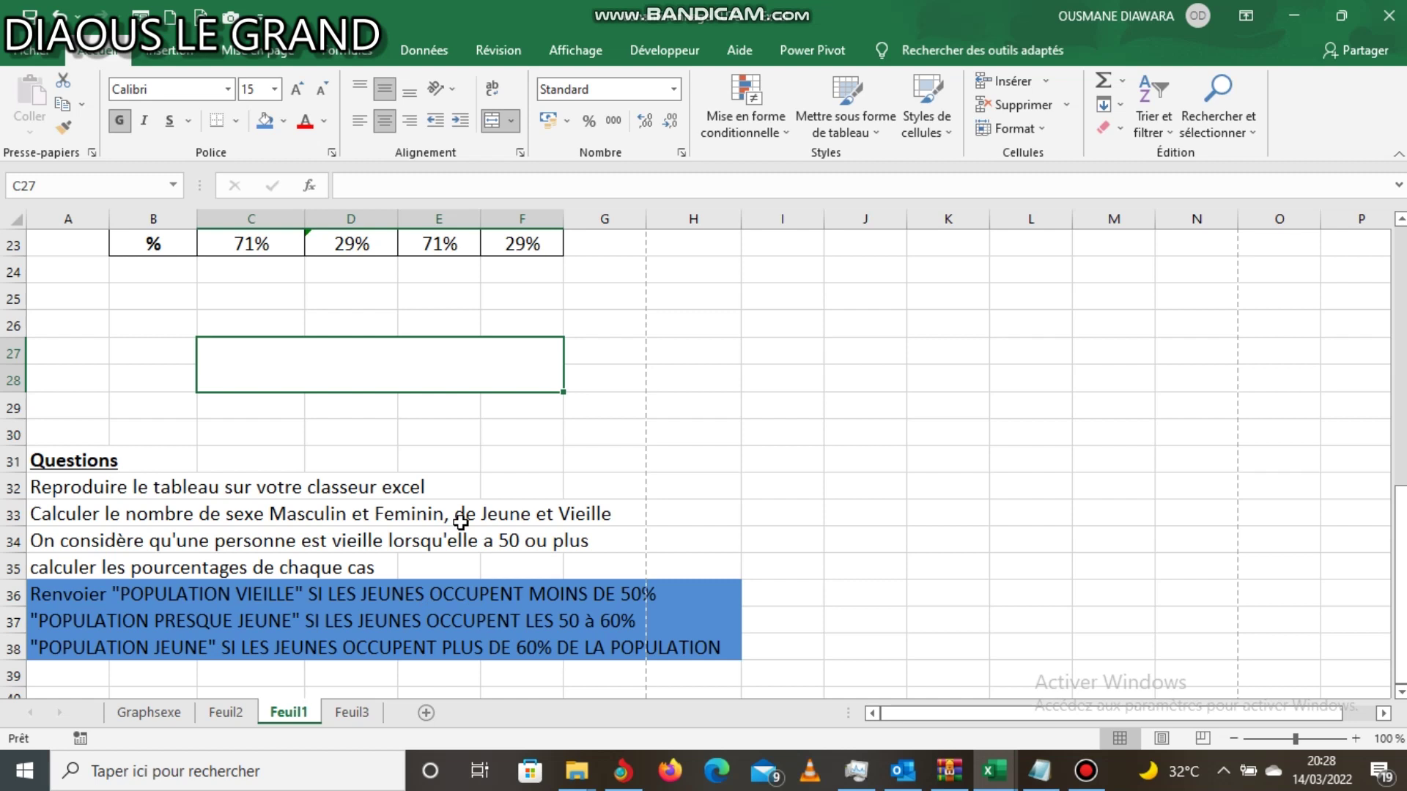
Start a formula in the merged cell C27 with the SI function and an ET function as its logical test.
{"action": "left_click", "coordinate": [374, 357]}
{"action": "type", "text": "=si"}
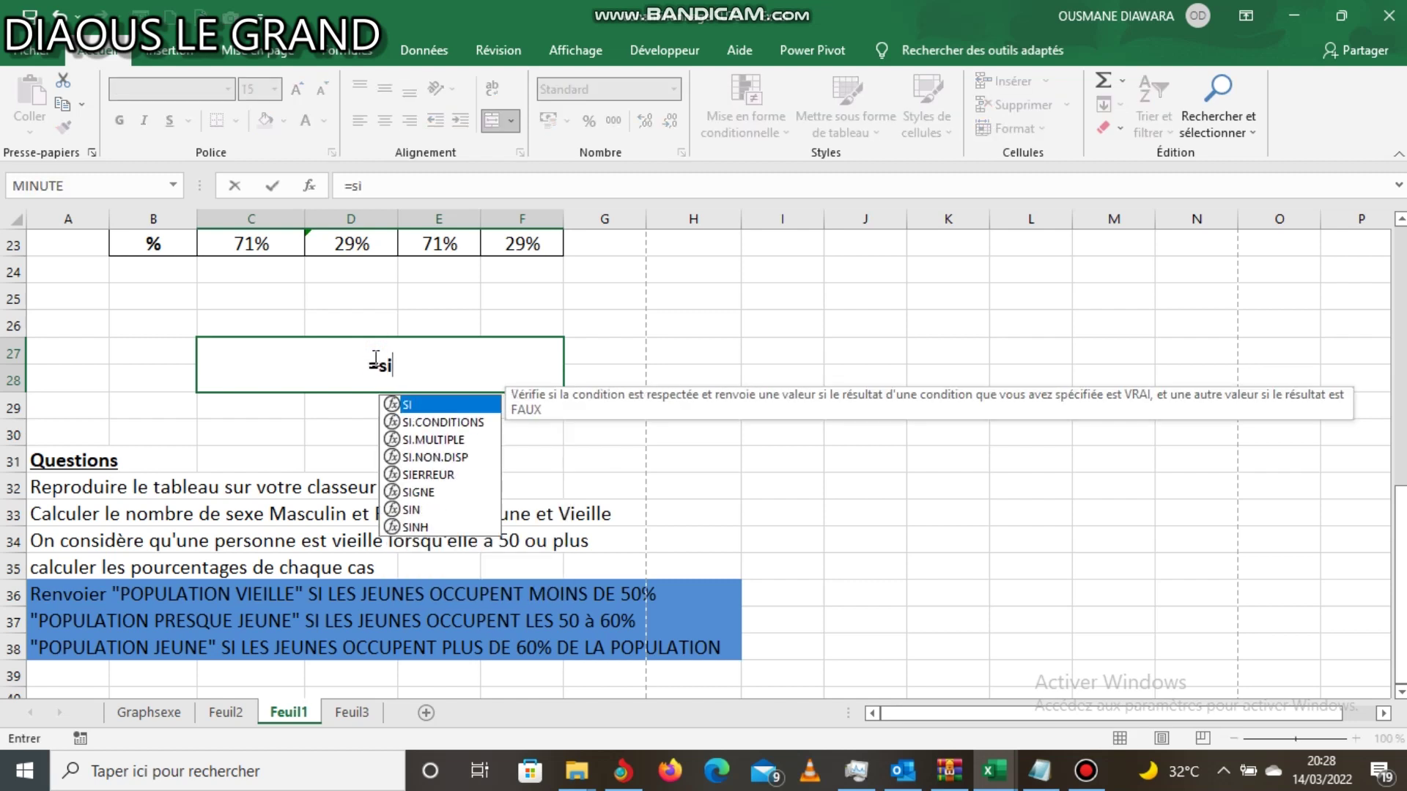
{"action": "double_click", "coordinate": [414, 408]}
{"action": "type", "text": "et"}
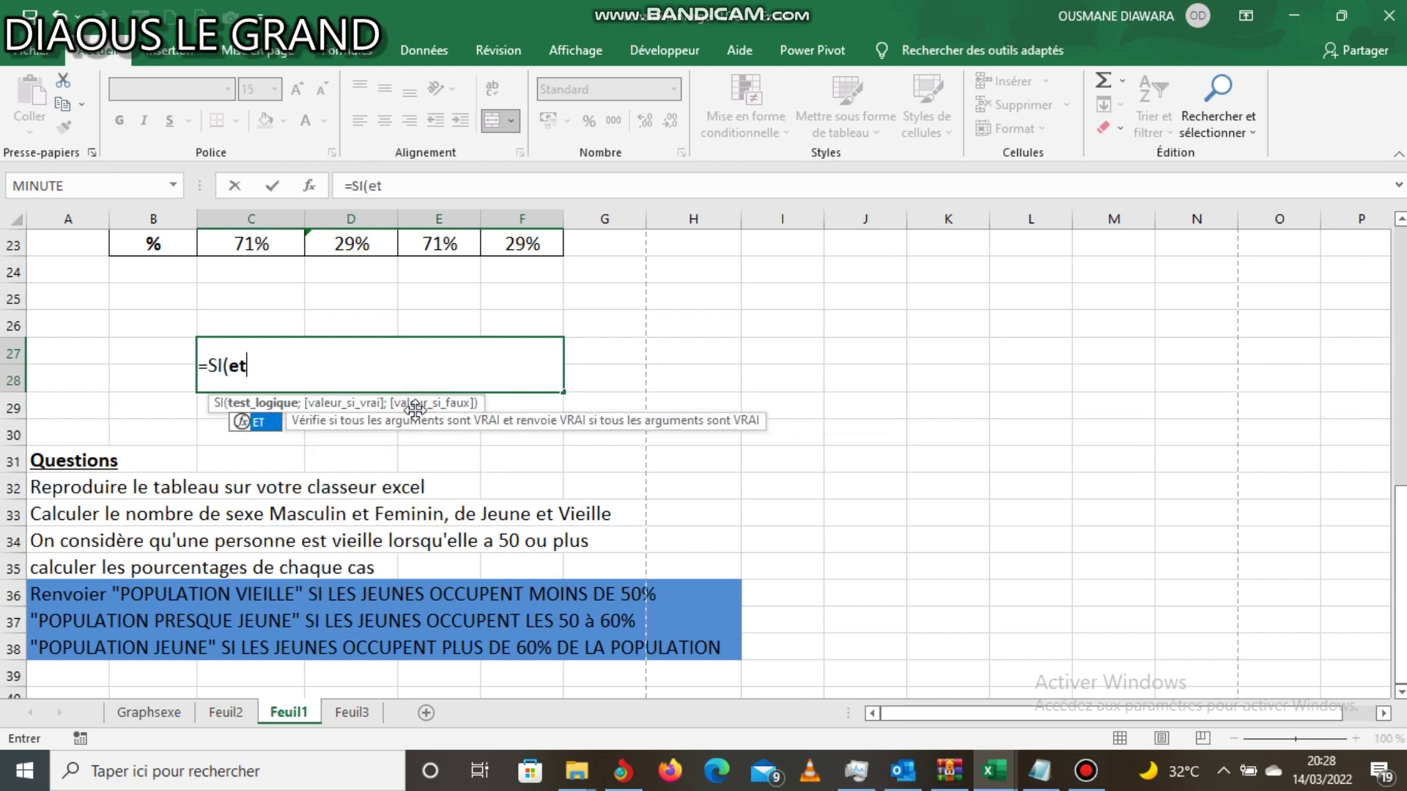
{"action": "double_click", "coordinate": [268, 424]}
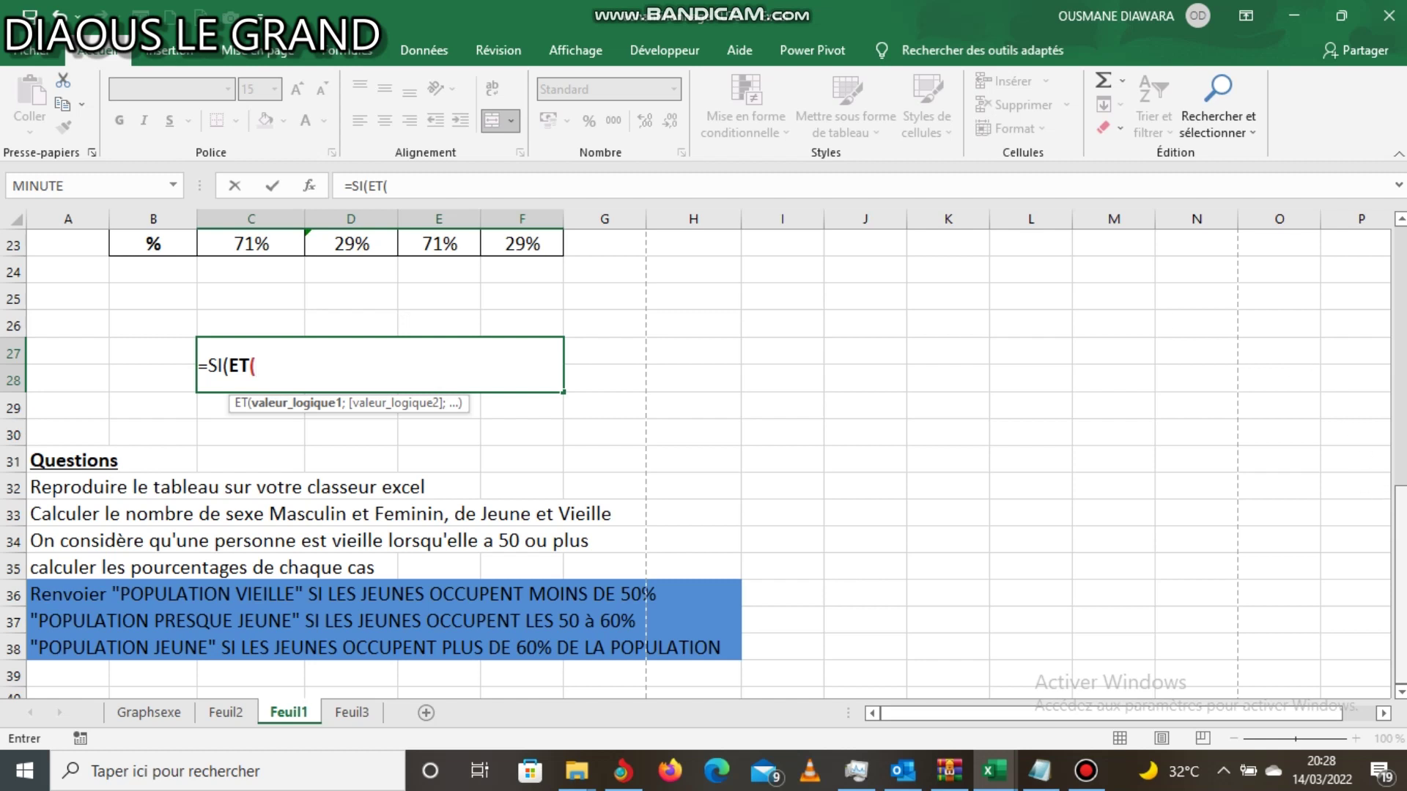
Enter E23>=0 as the first condition of the ET test, using the JEUNE percentage cell.
{"action": "scroll", "coordinate": [704, 464], "scroll_direction": "up", "scroll_amount": 5}
{"action": "scroll", "coordinate": [704, 464], "scroll_direction": "down", "scroll_amount": 2}
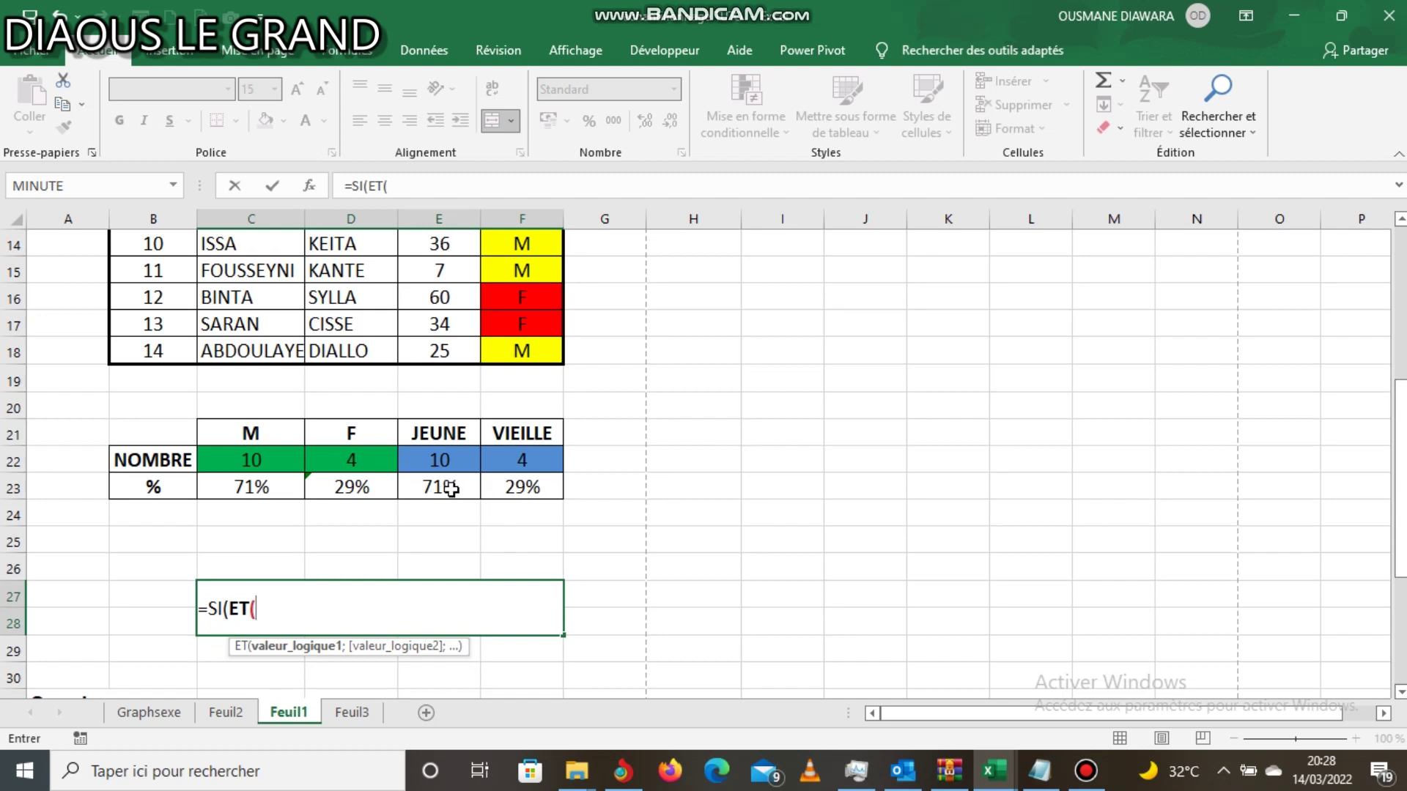
{"action": "left_click", "coordinate": [451, 490]}
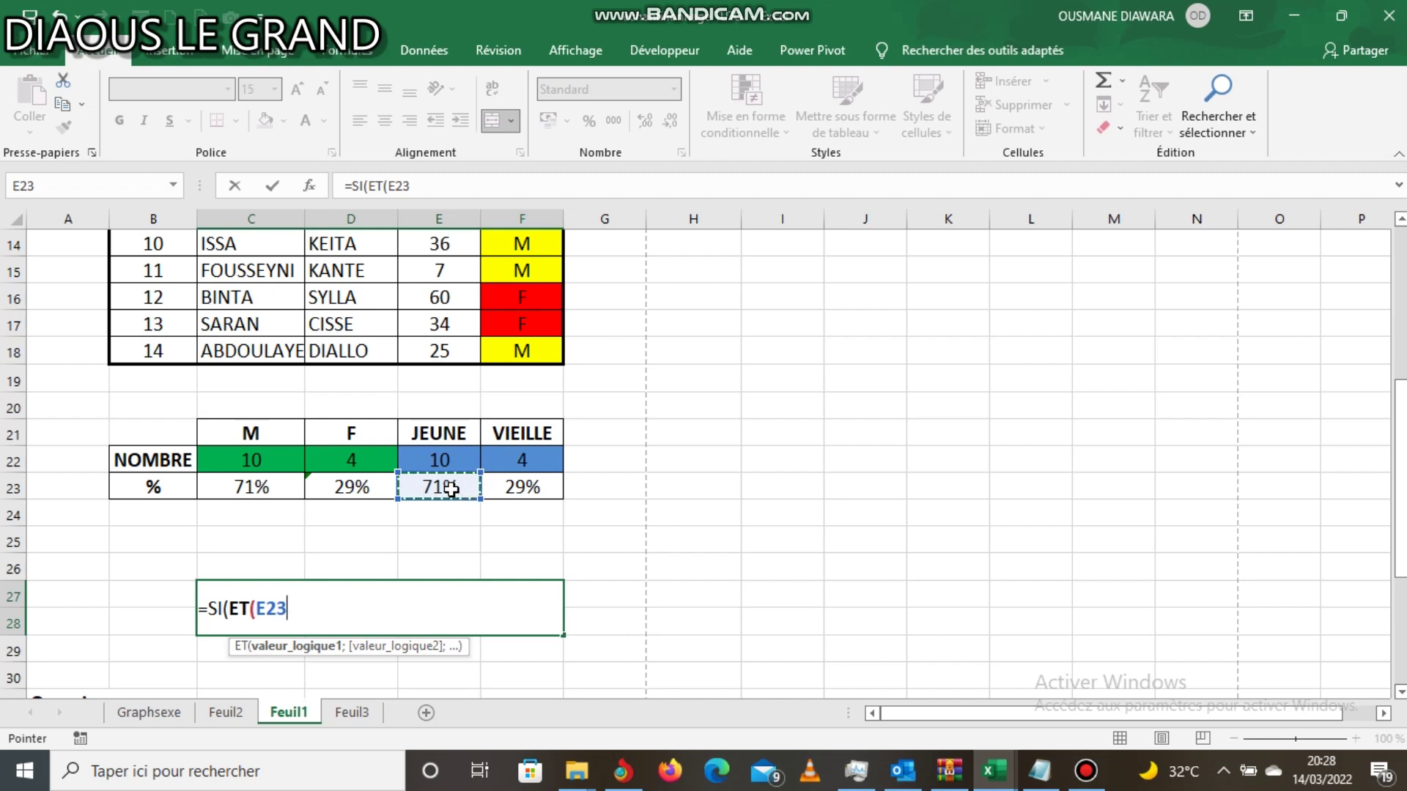
{"action": "type", "text": "<"}
{"action": "key", "text": "BackSpace"}
{"action": "type", "text": ">=0;"}
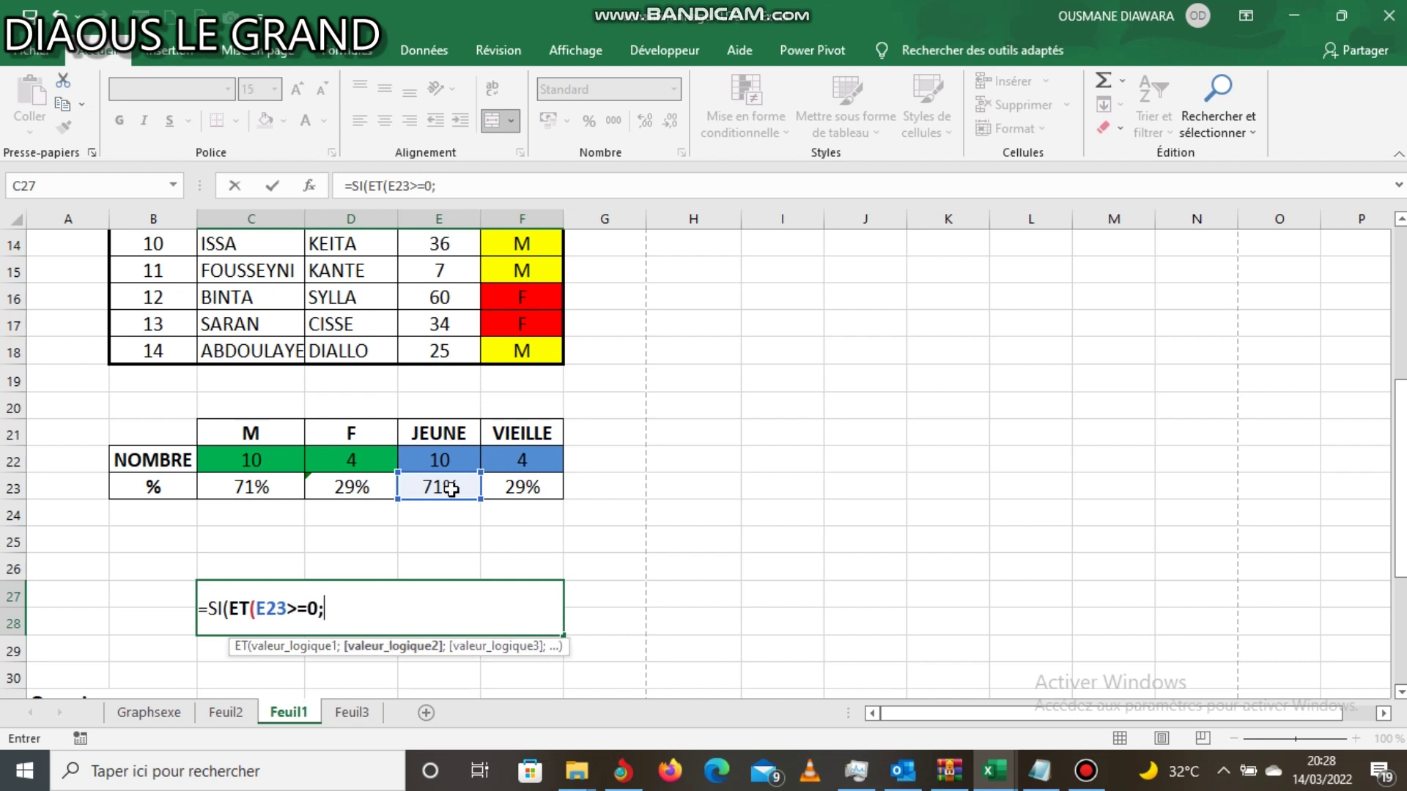
Add E23<50% as the second condition of the ET test and close its parenthesis.
{"action": "left_click", "coordinate": [449, 486]}
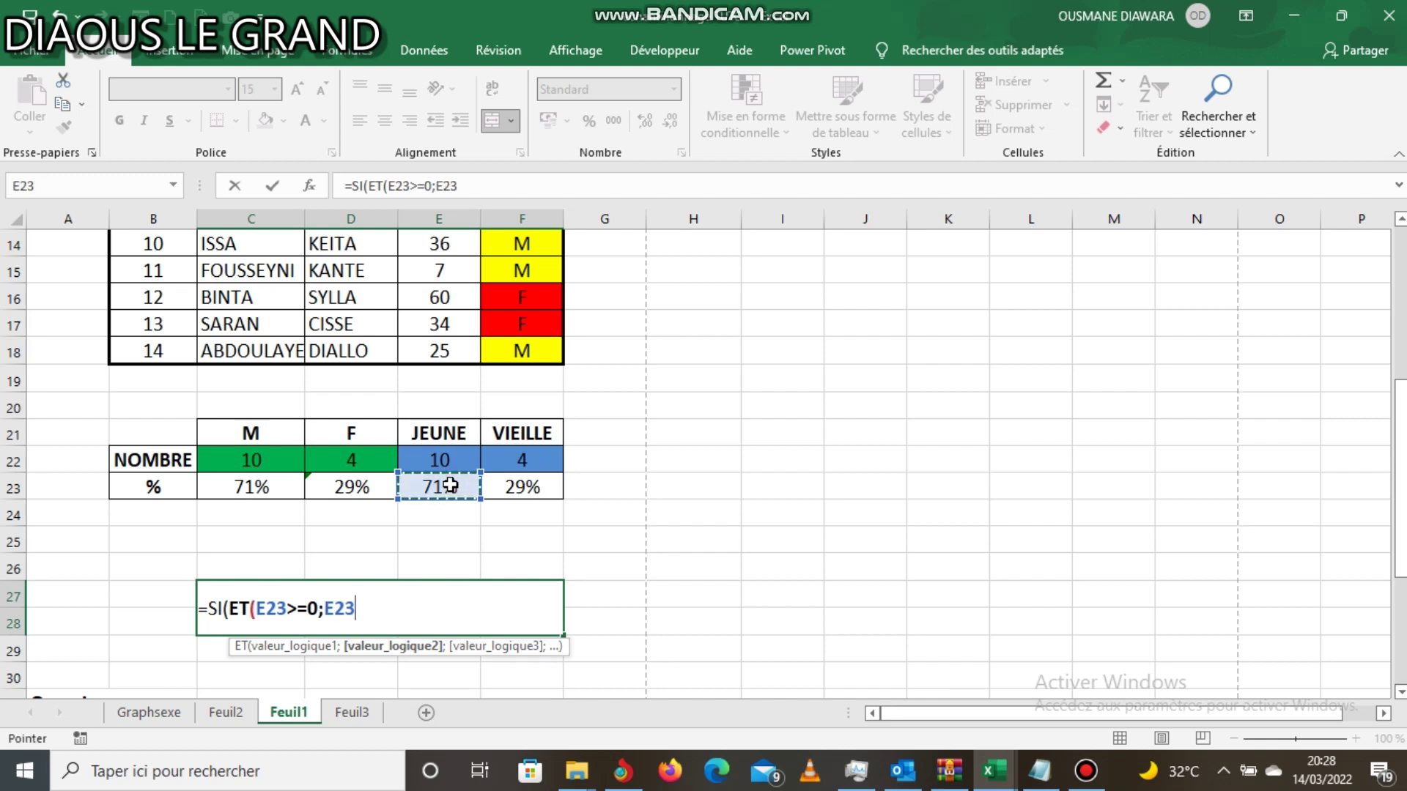
{"action": "type", "text": ">"}
{"action": "key", "text": "BackSpace"}
{"action": "type", "text": "<50"}
{"action": "type", "text": "%"}
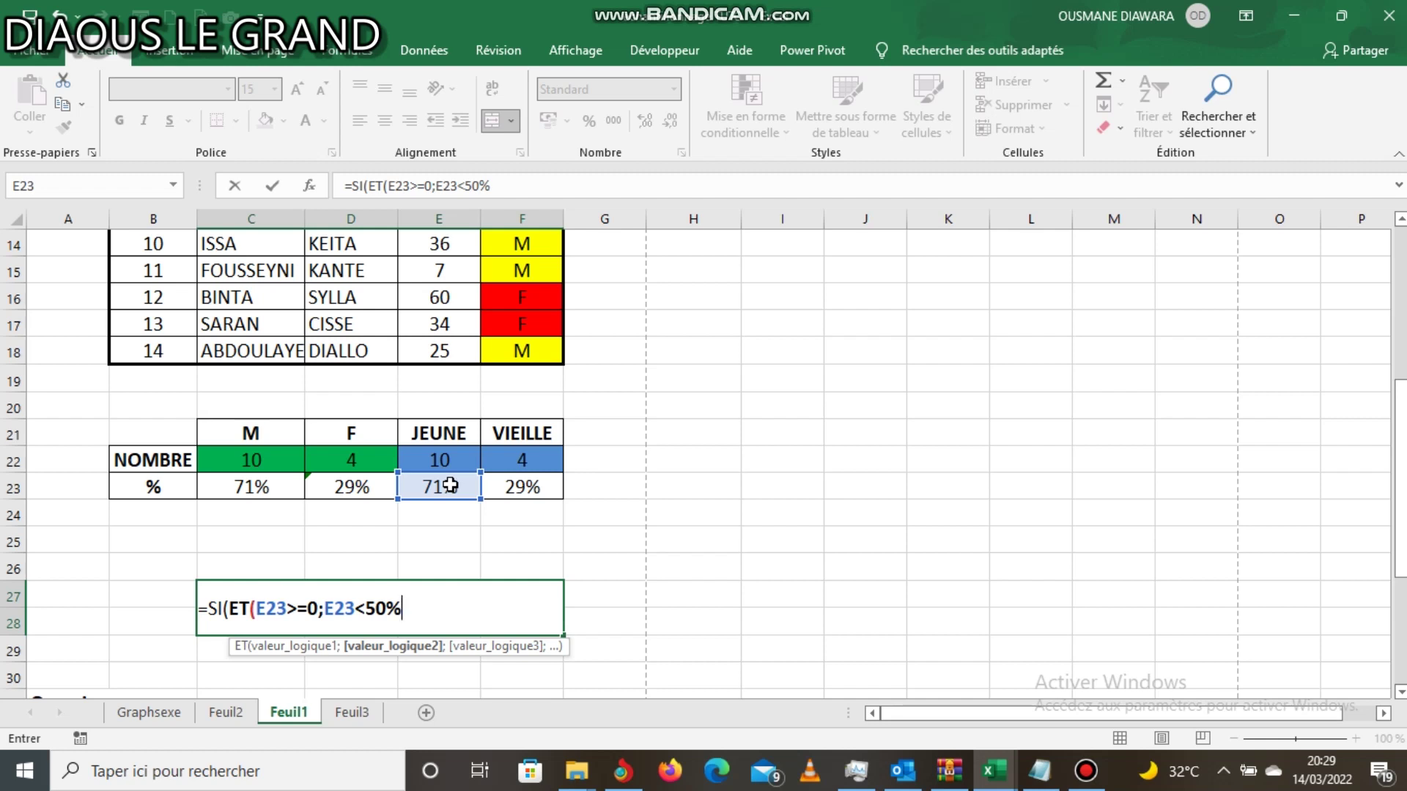
{"action": "type", "text": ")"}
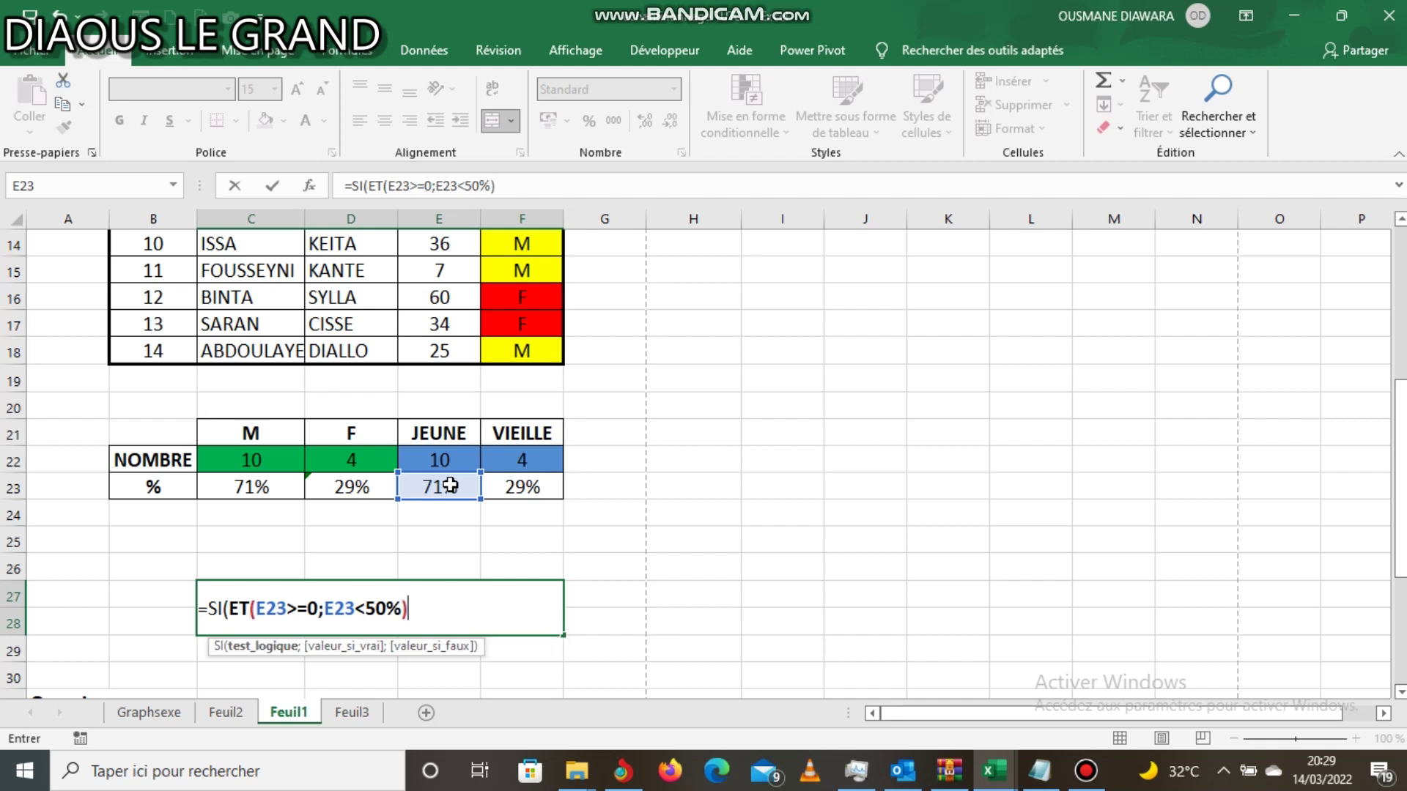
Enter "POPULATION VIEILLE" as the SI function's value if true, followed by a semicolon.
{"action": "type", "text": ";"}
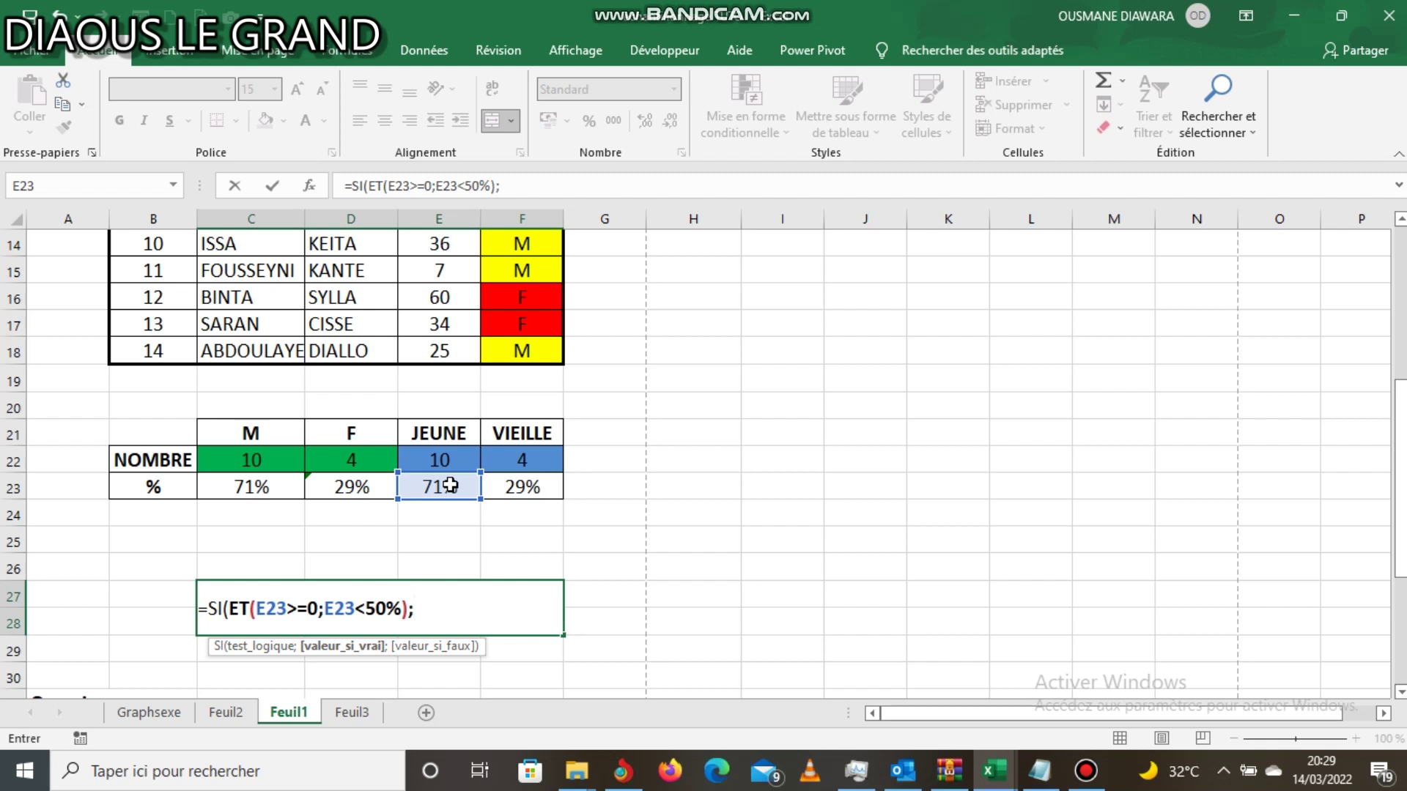
{"action": "type", "text": "\""}
{"action": "type", "text": "POUP"}
{"action": "key", "text": "BackSpace"}
{"action": "key", "text": "BackSpace"}
{"action": "type", "text": "PULAT"}
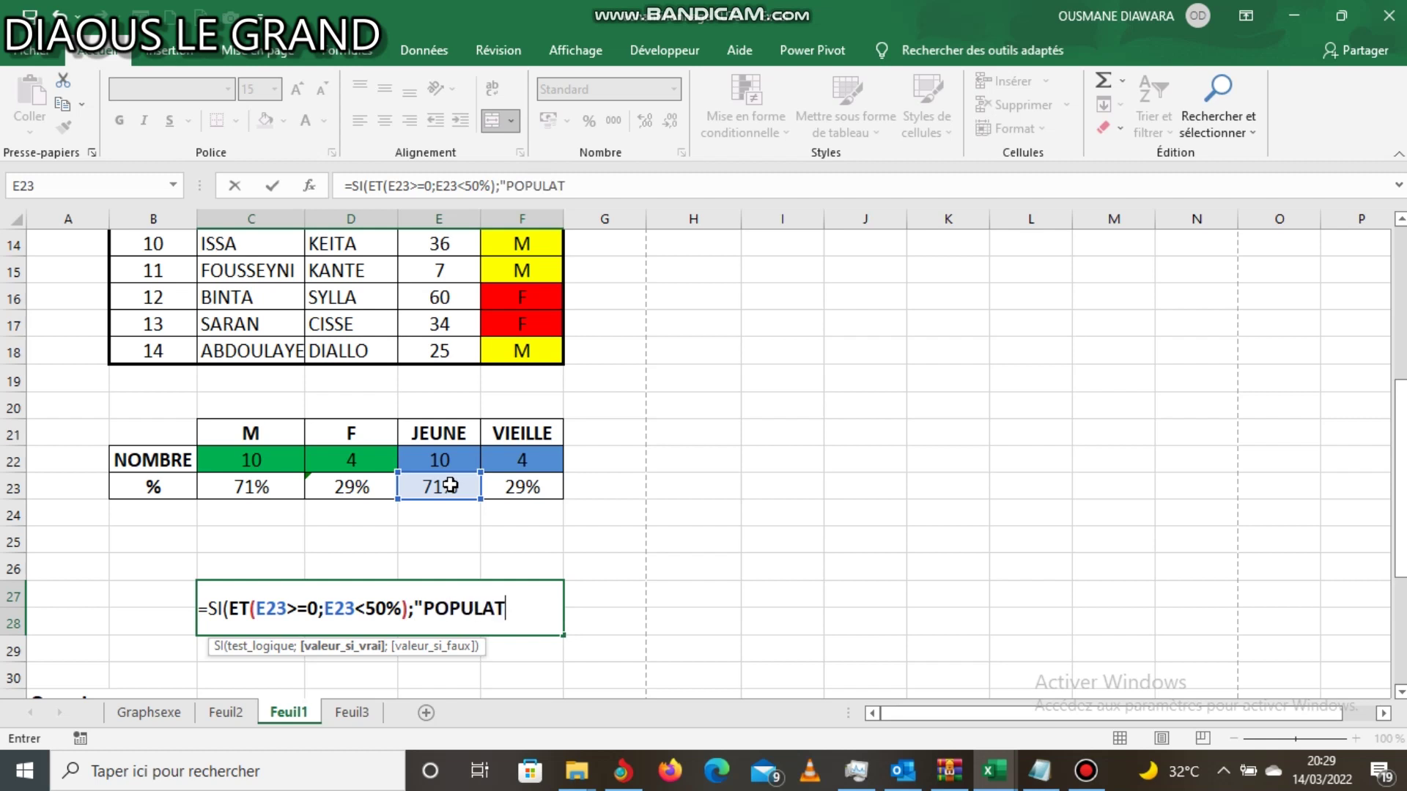
{"action": "type", "text": "ION VIEILL"}
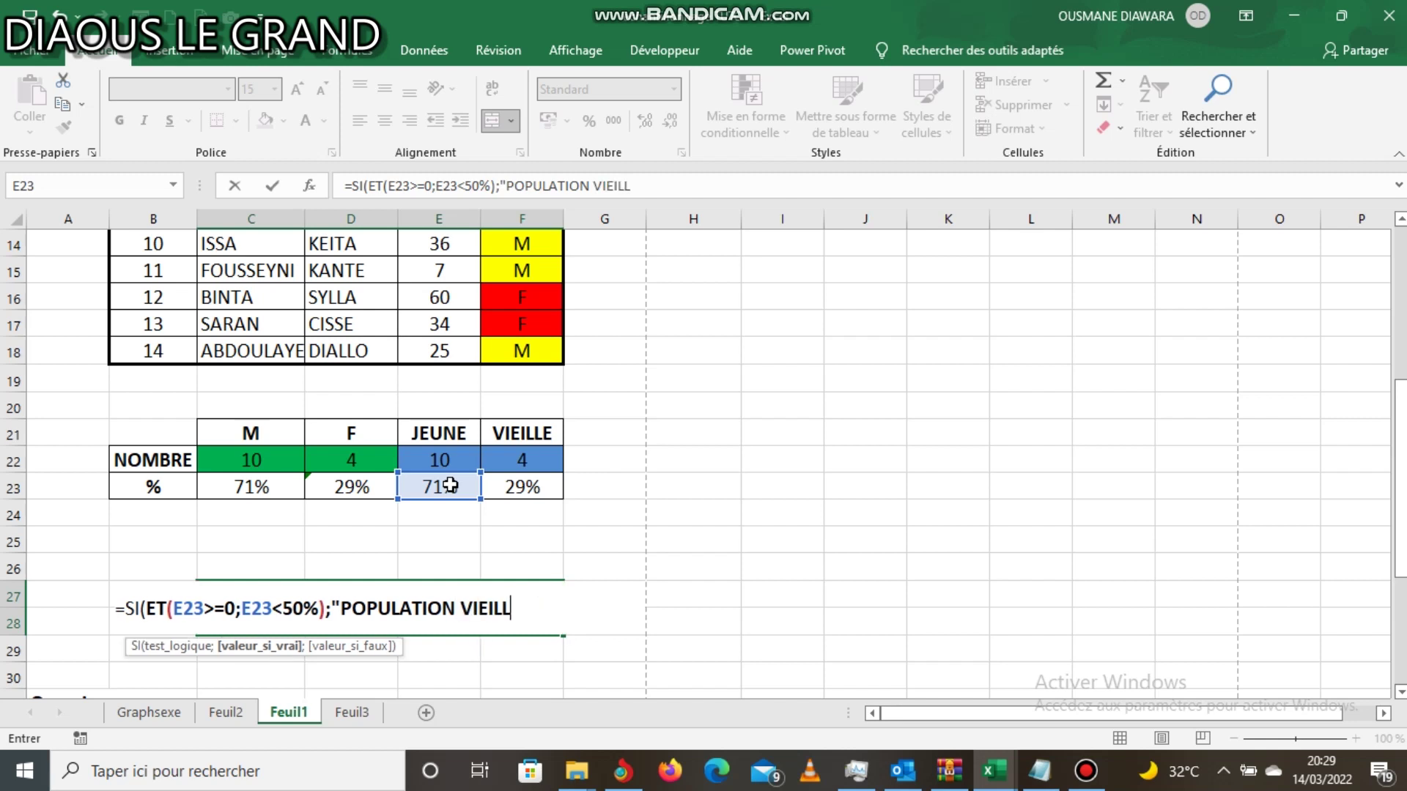
{"action": "type", "text": "E\";"}
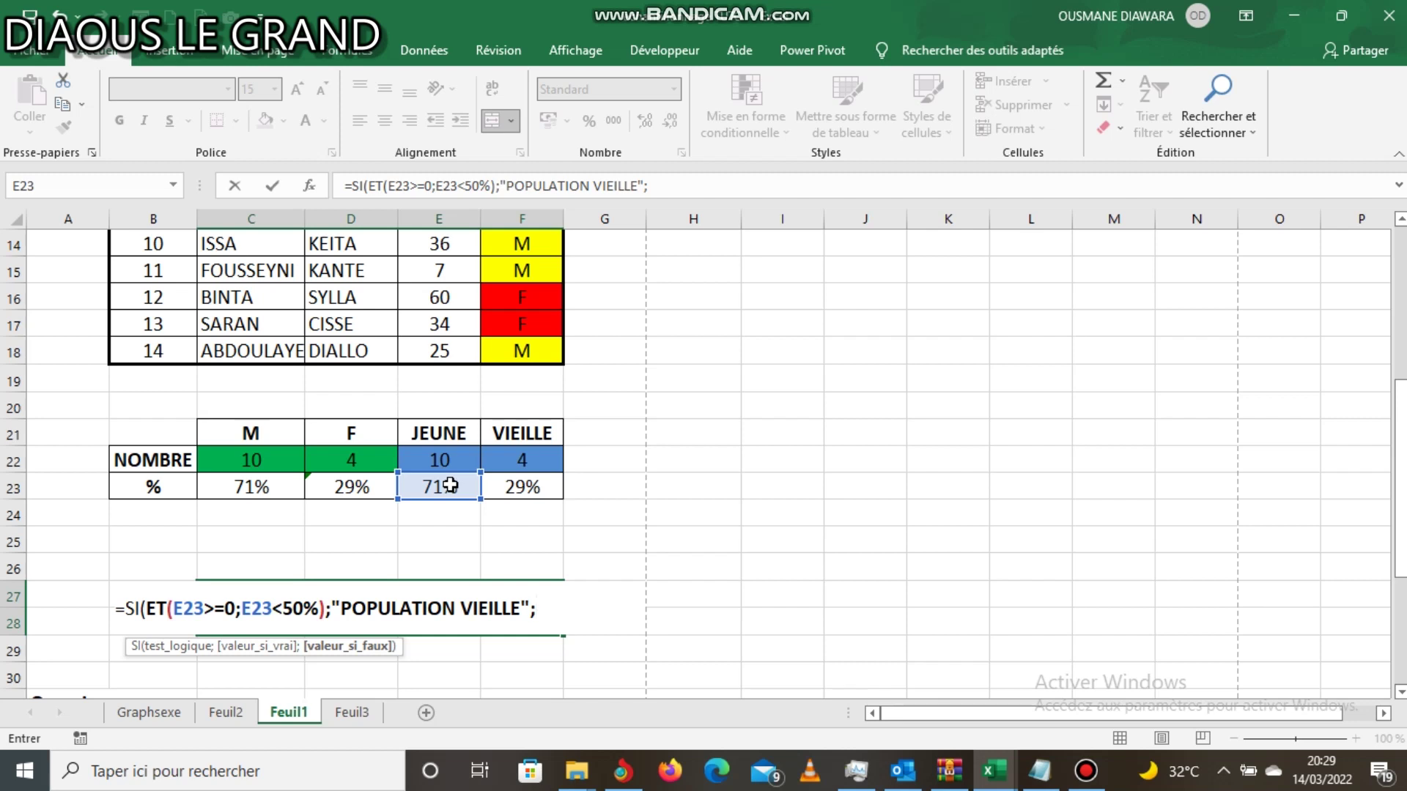
Nest a second SI function with an ET test as the value if false in the C27 formula.
{"action": "type", "text": "si"}
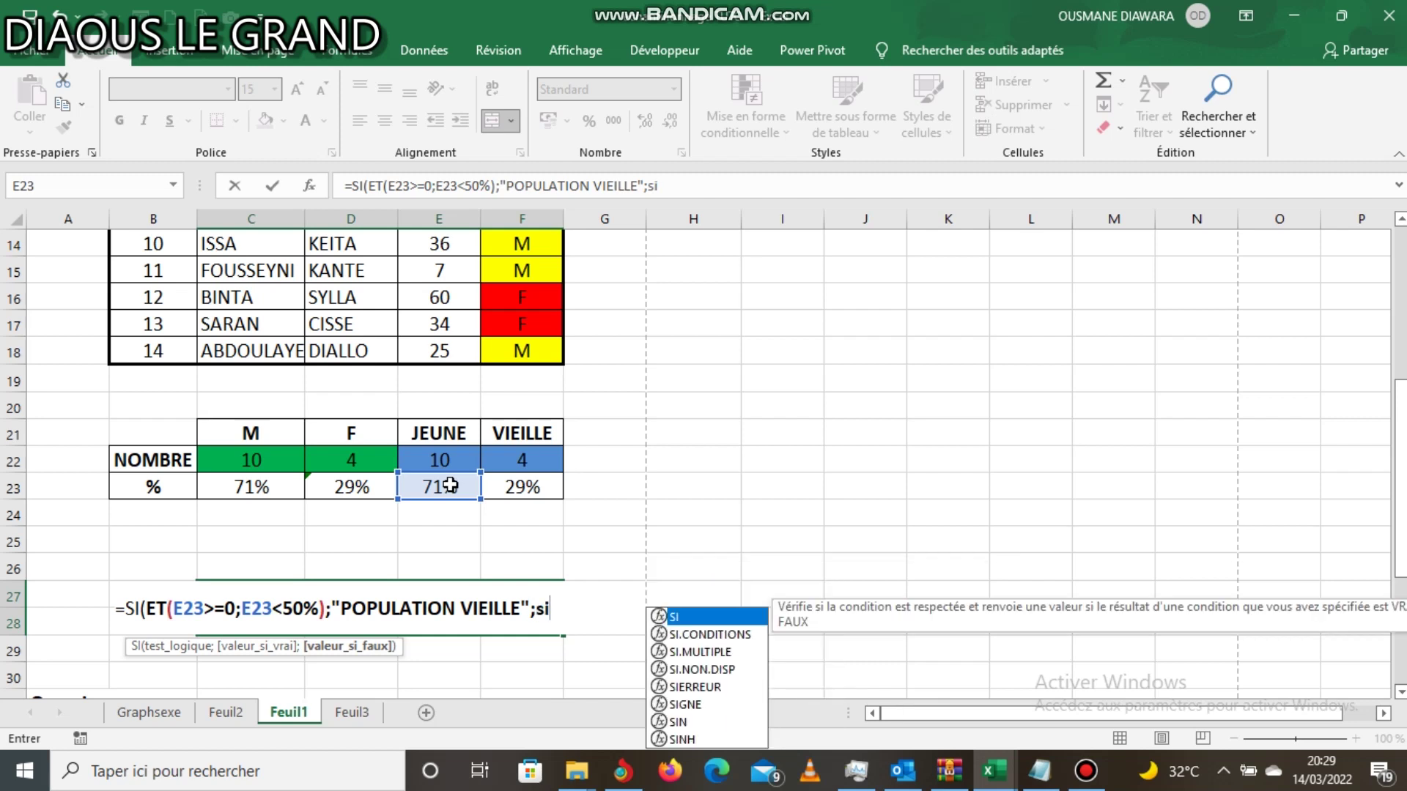
{"action": "double_click", "coordinate": [701, 617]}
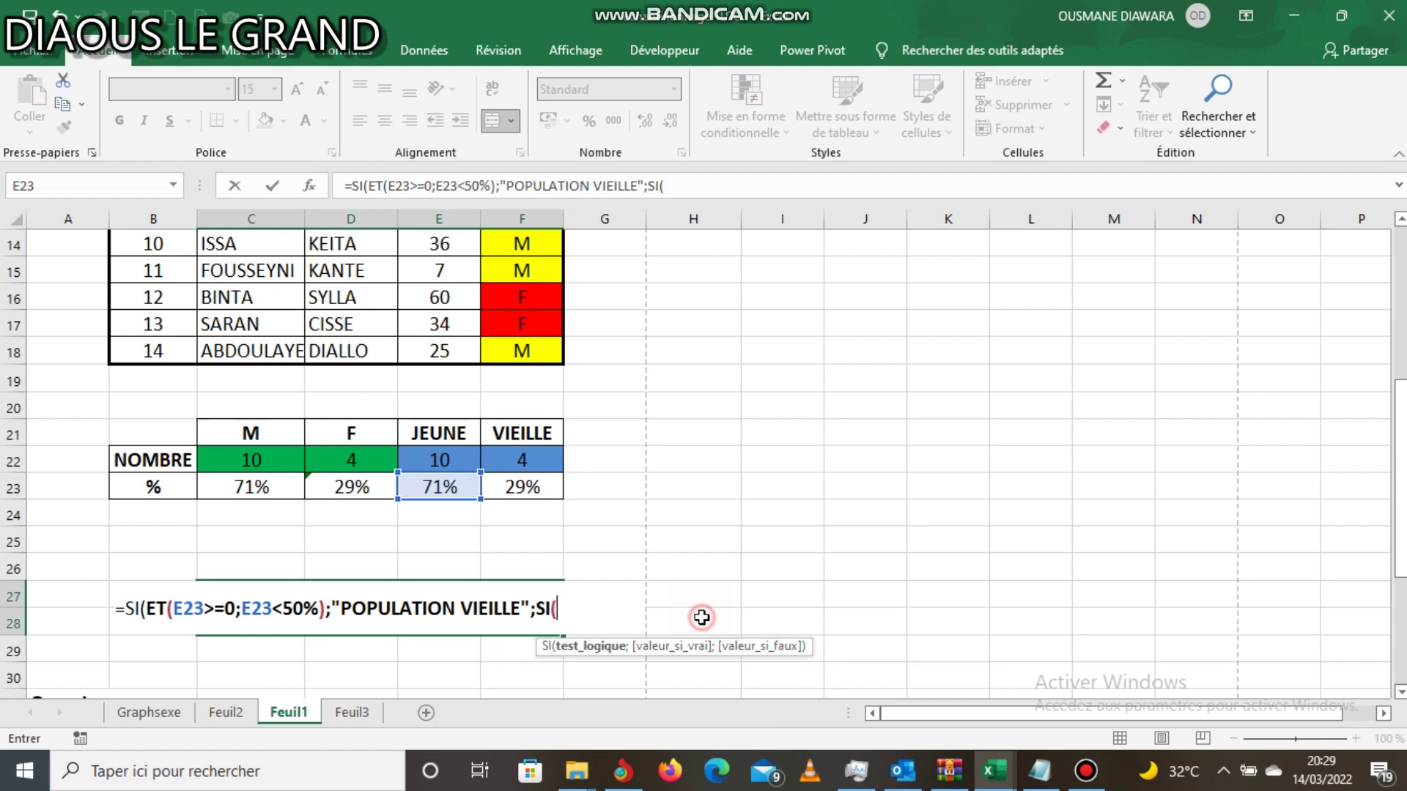
{"action": "type", "text": "et"}
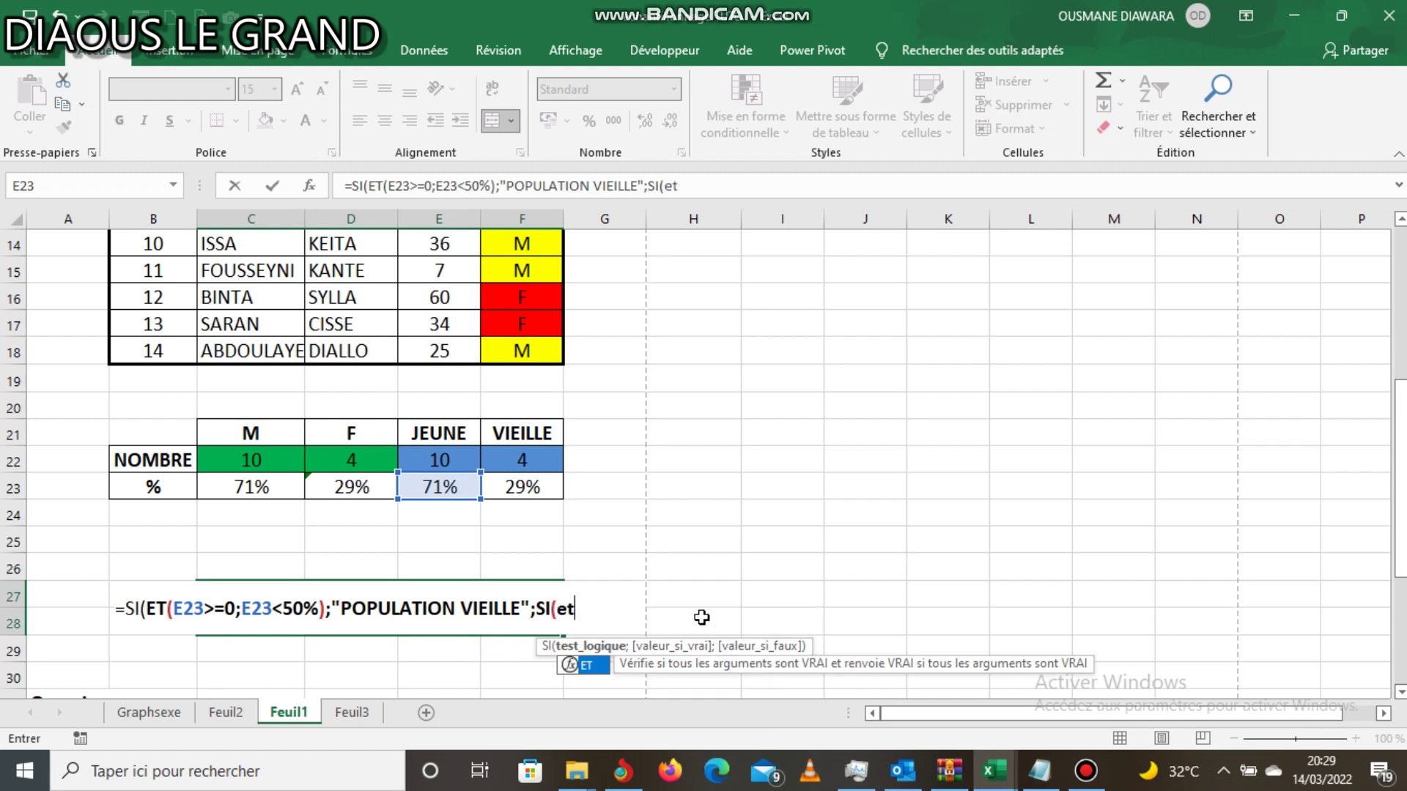
{"action": "double_click", "coordinate": [594, 671]}
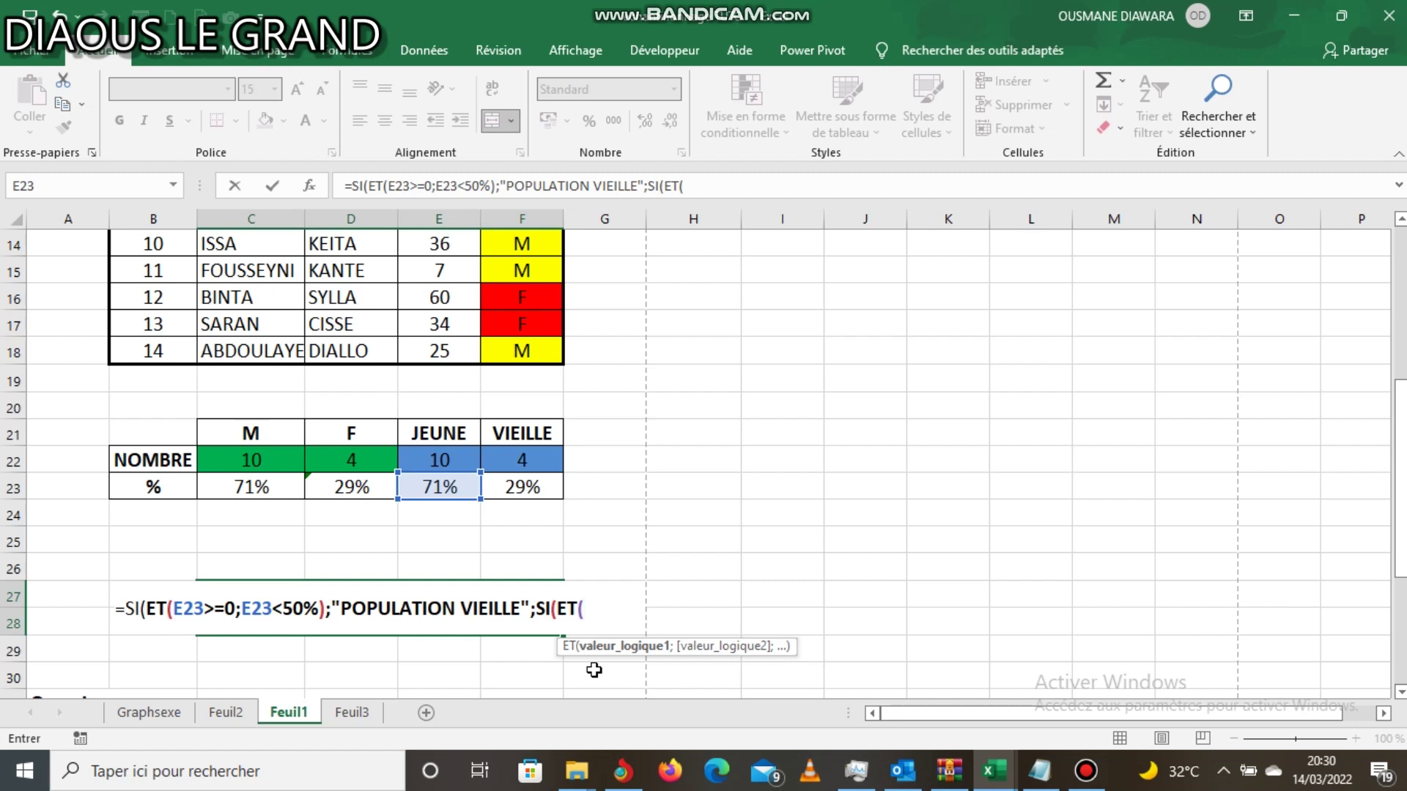
Set the nested ET conditions to E23>=50% and E23<60%, and close its parenthesis.
{"action": "left_click", "coordinate": [449, 489]}
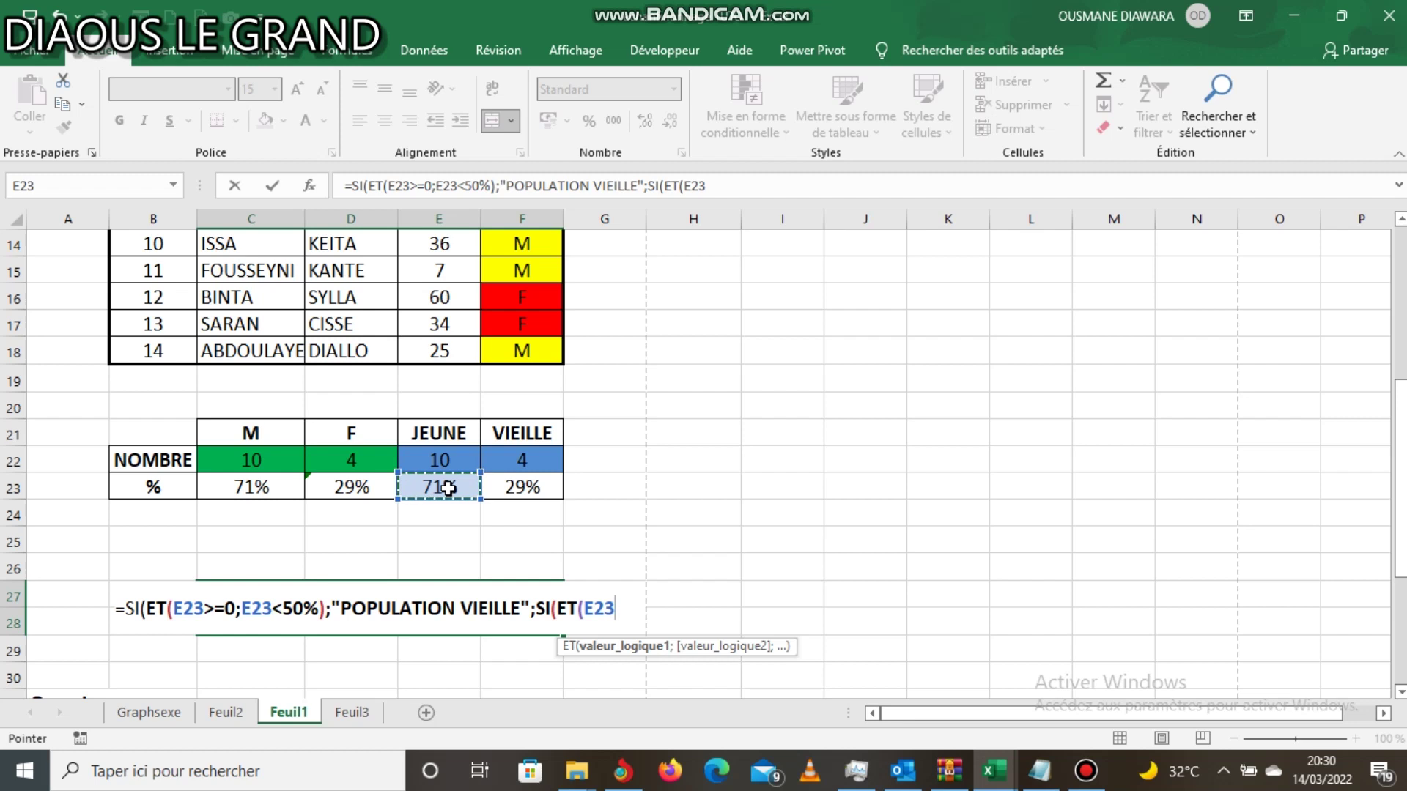
{"action": "type", "text": ">=50"}
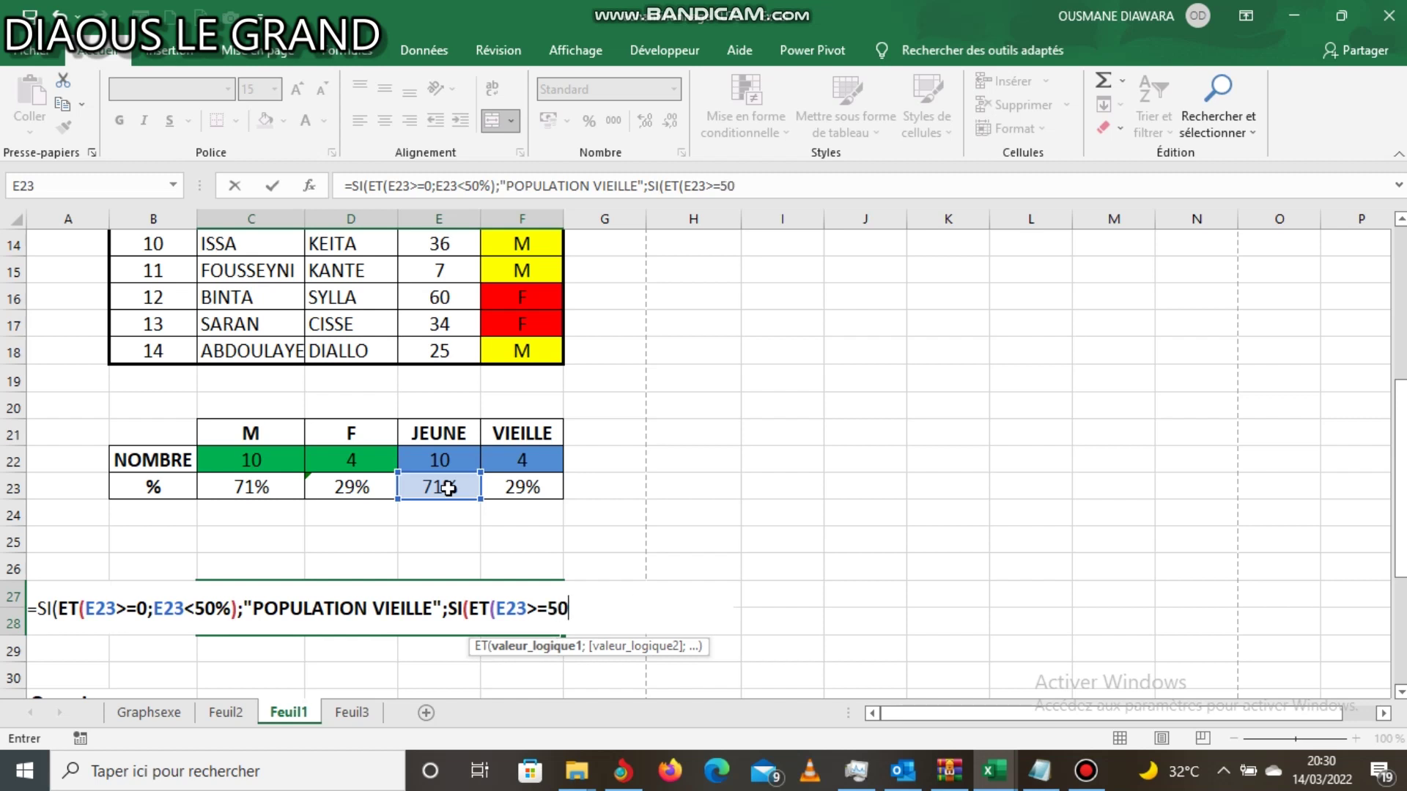
{"action": "type", "text": "%;"}
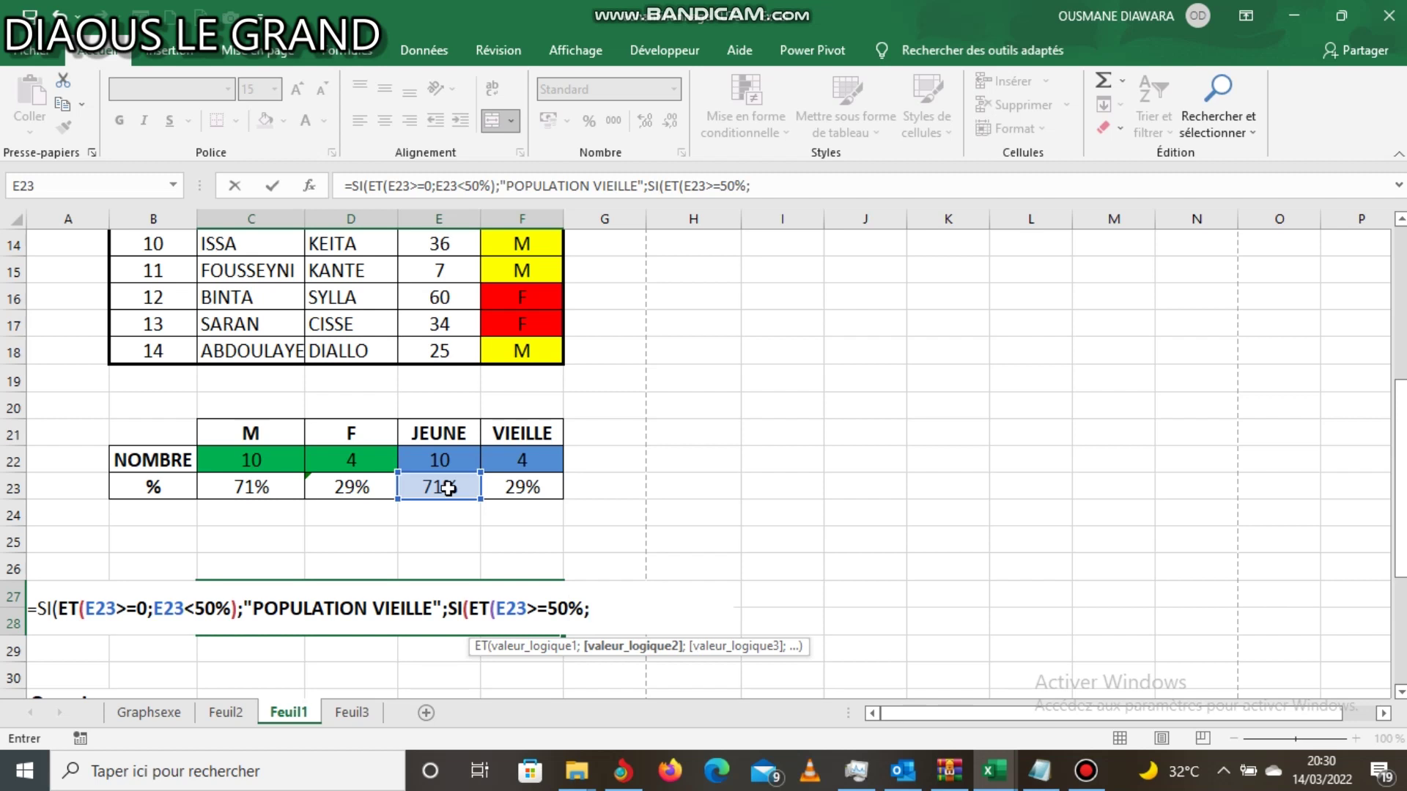
{"action": "left_click", "coordinate": [449, 488]}
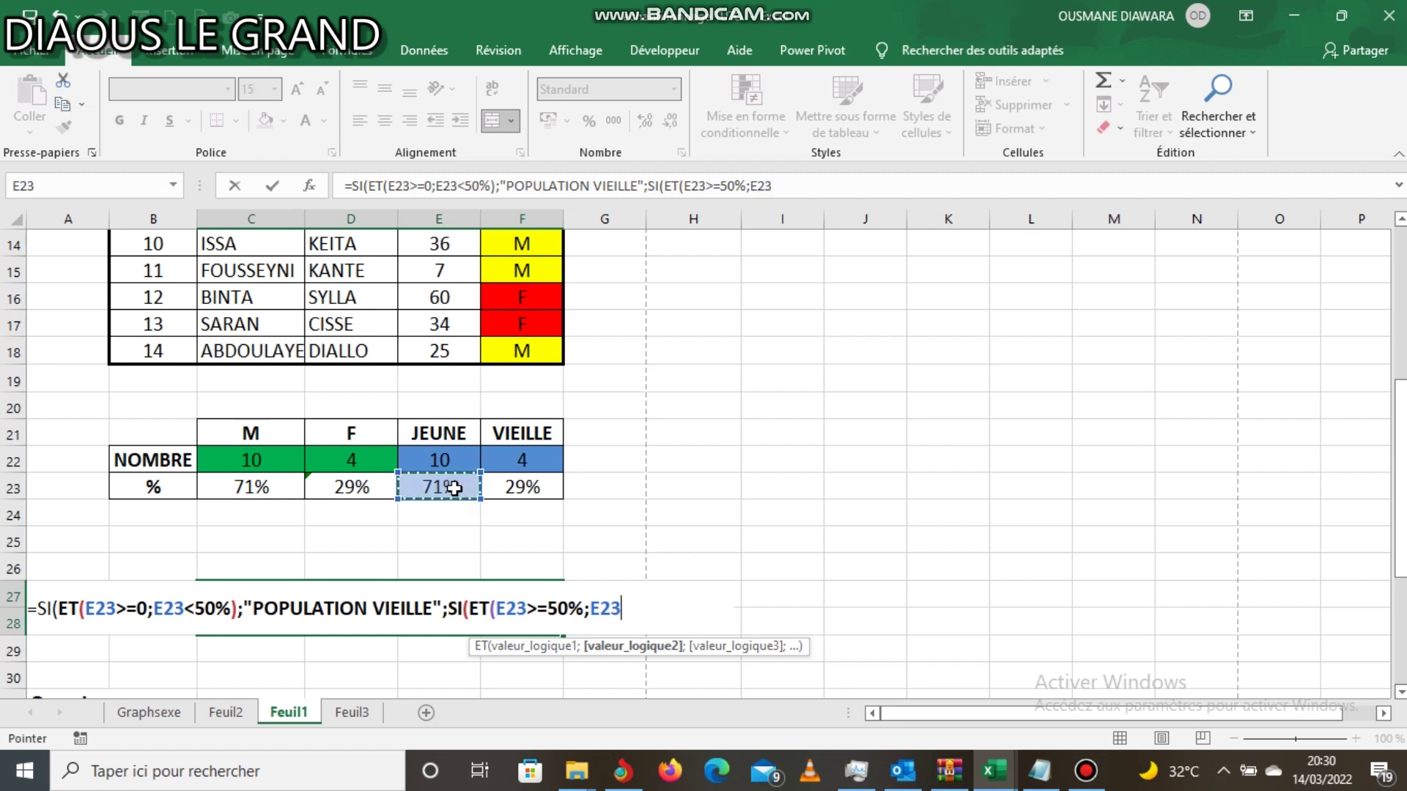
{"action": "type", "text": "<60%"}
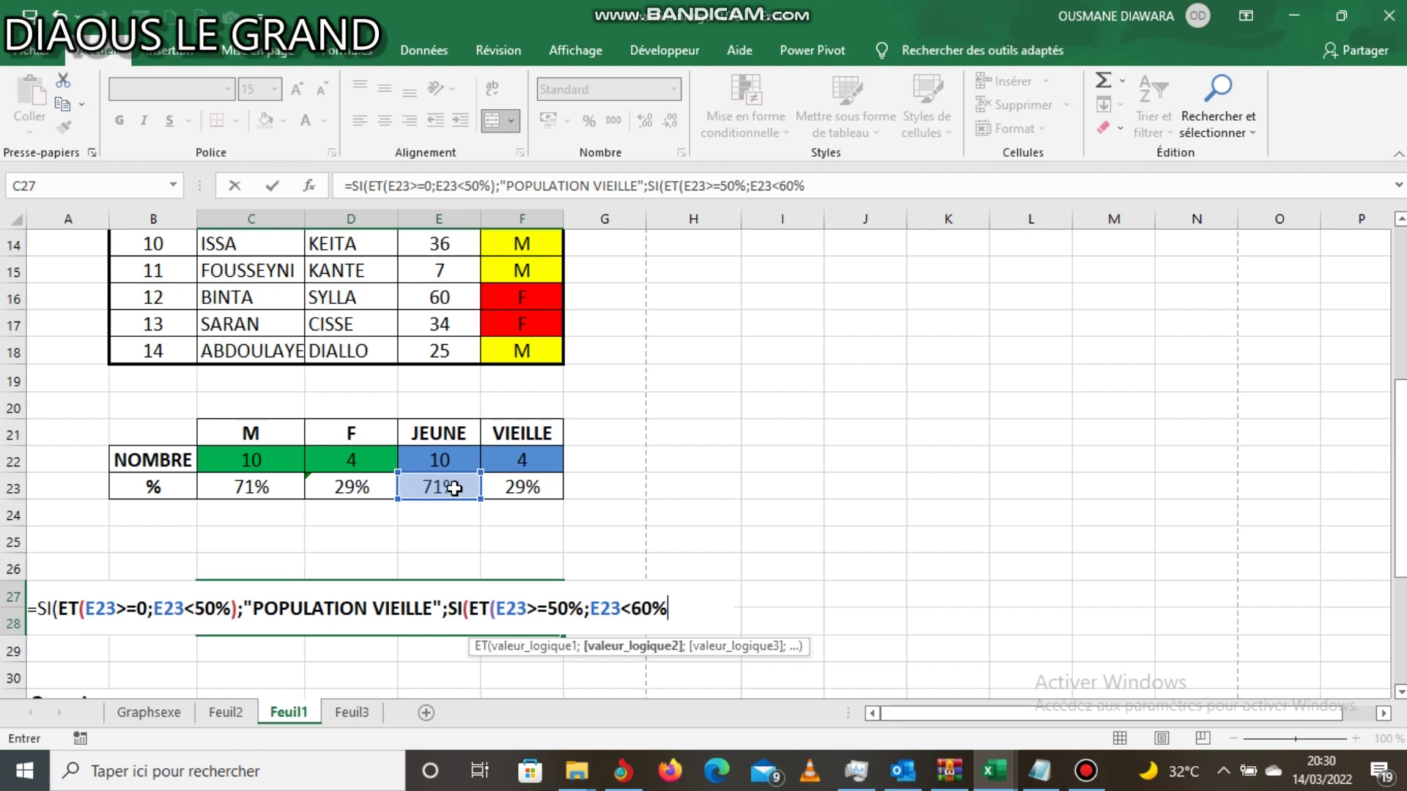
{"action": "type", "text": ")"}
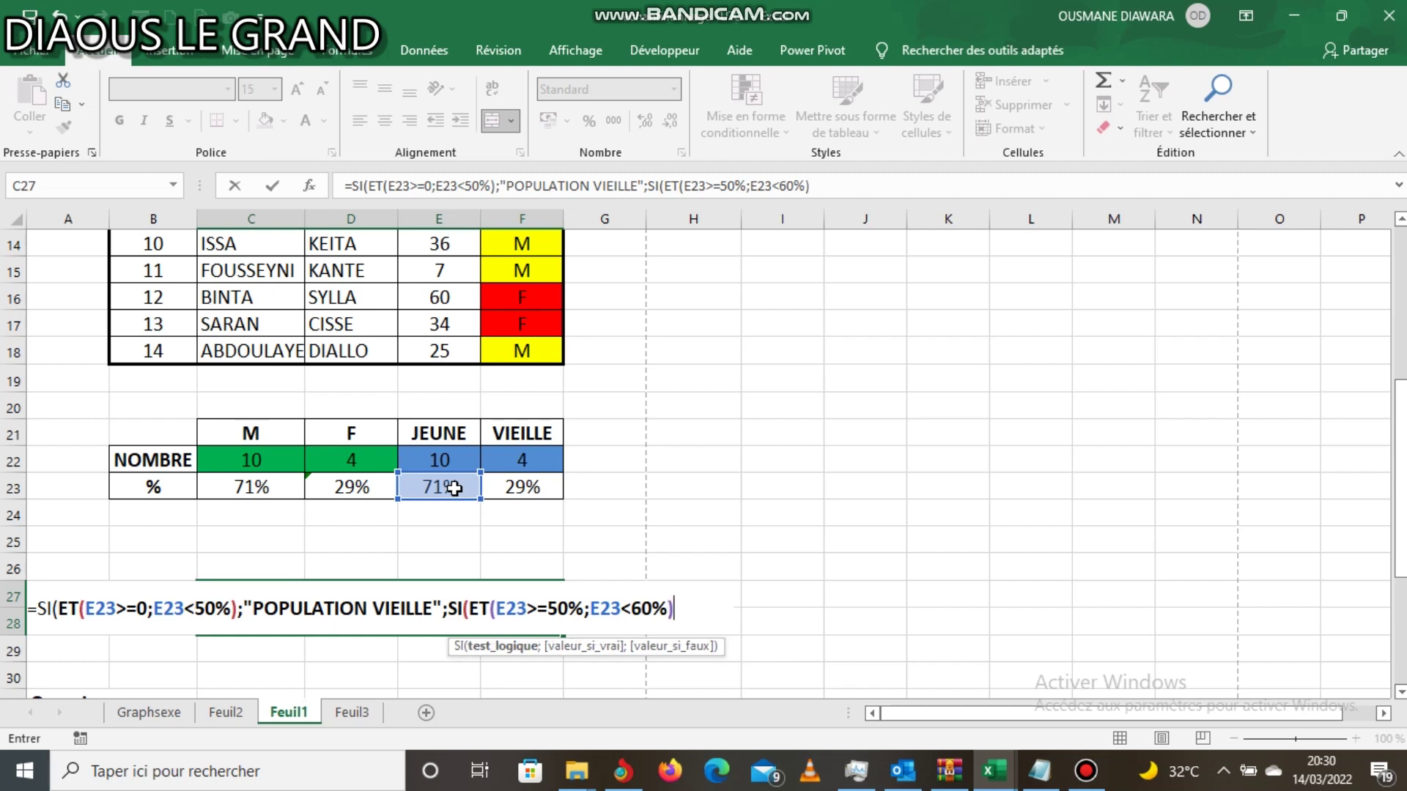
Enter "Population Presque Jeune" as the nested SI function's value if true, followed by a semicolon.
{"action": "type", "text": ";\""}
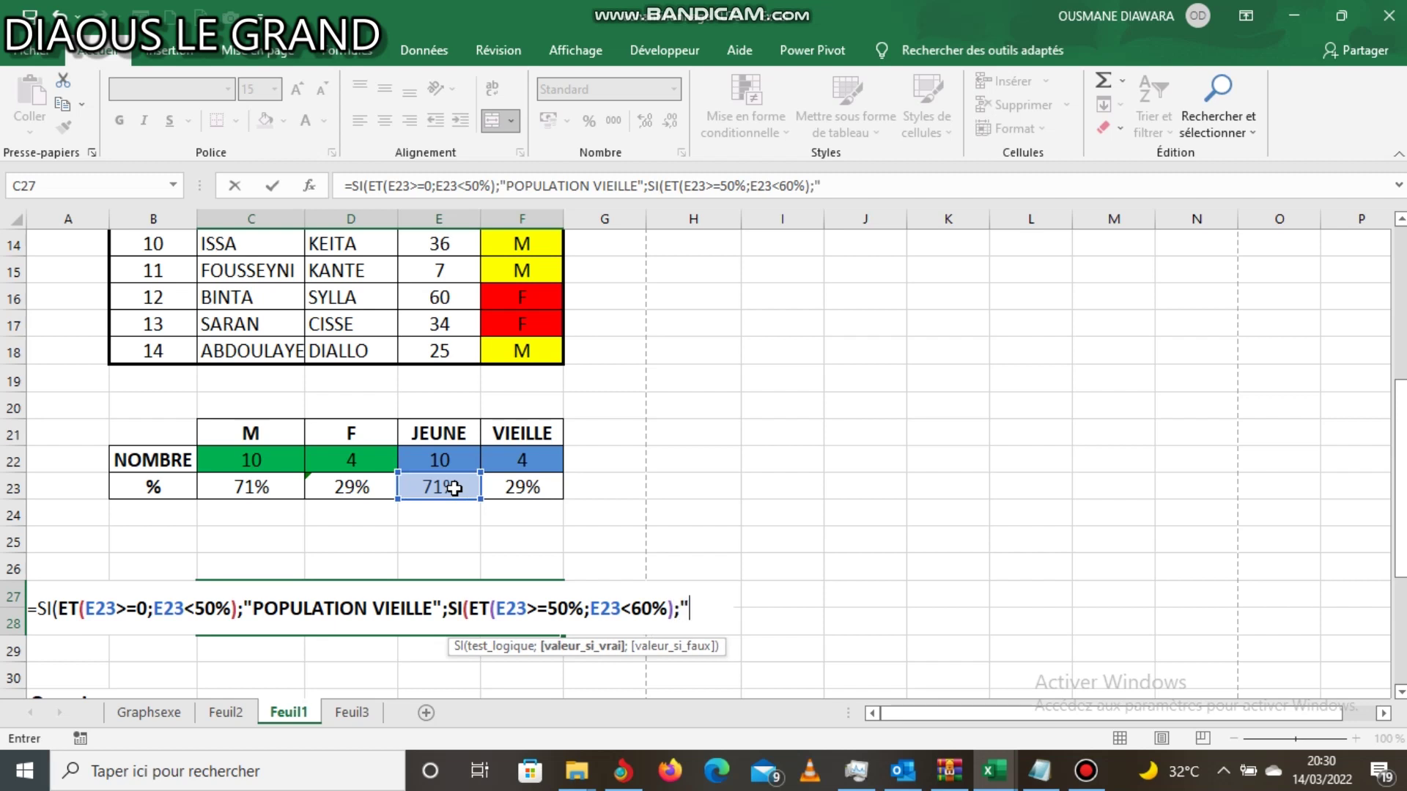
{"action": "type", "text": "Popo"}
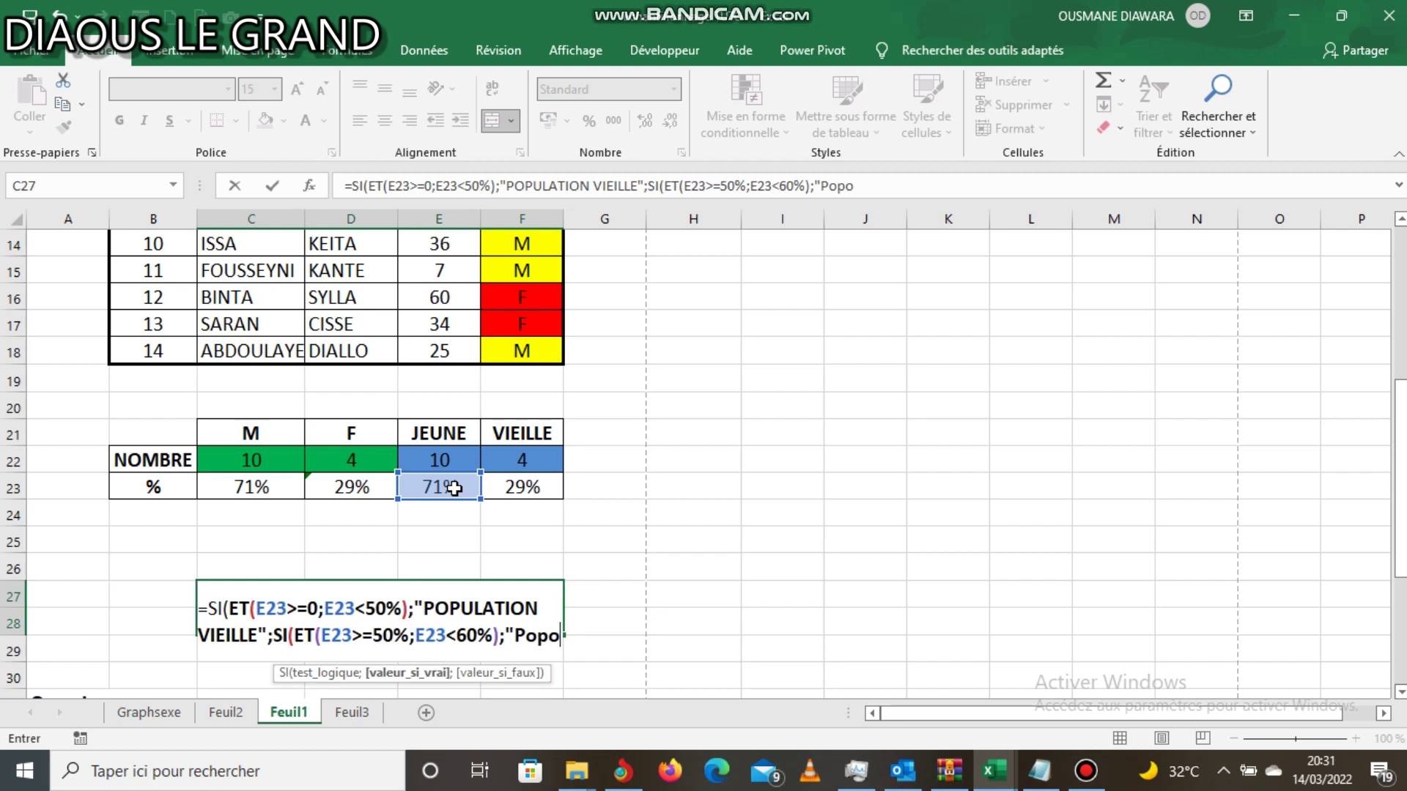
{"action": "key", "text": "BackSpace"}
{"action": "type", "text": "ulation"}
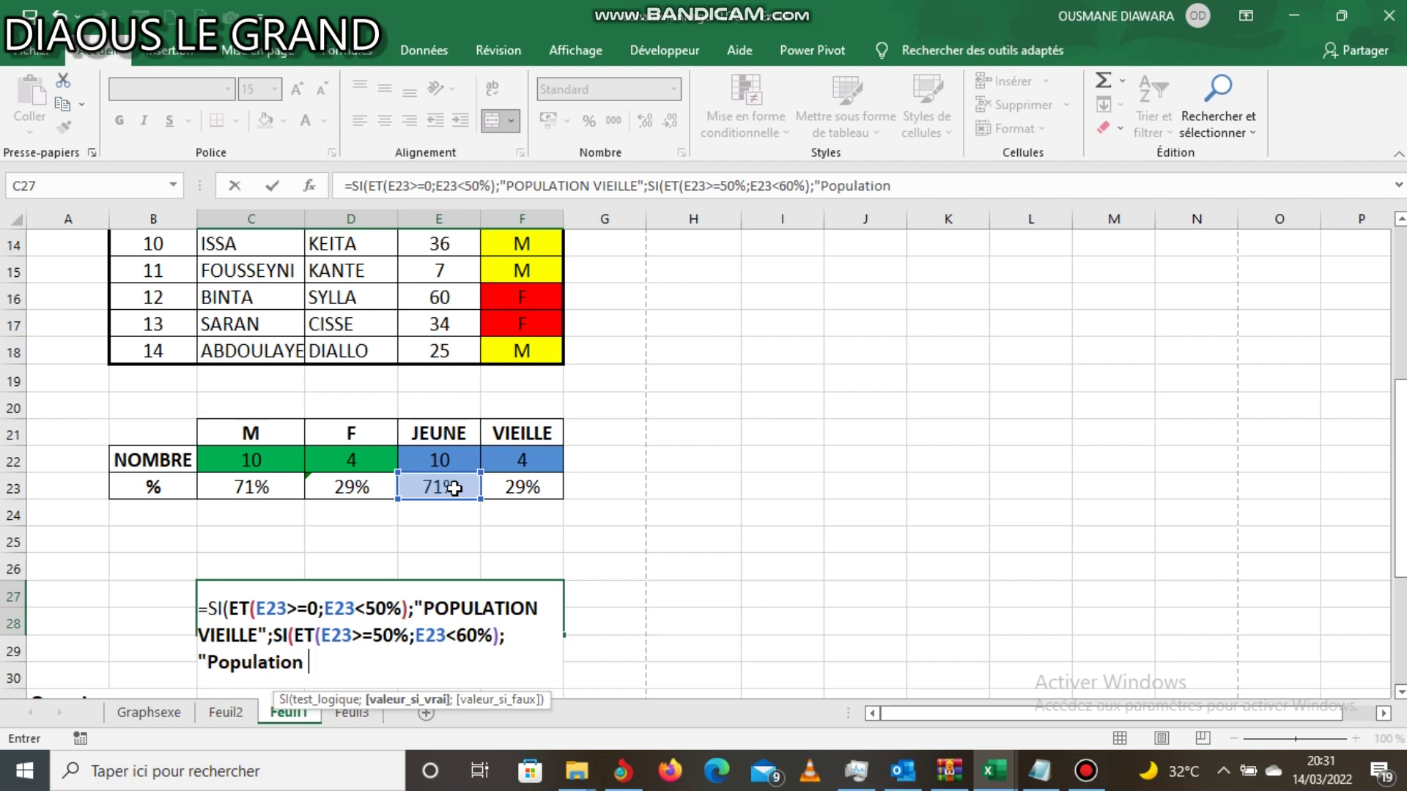
{"action": "type", "text": "Presque Jeune"}
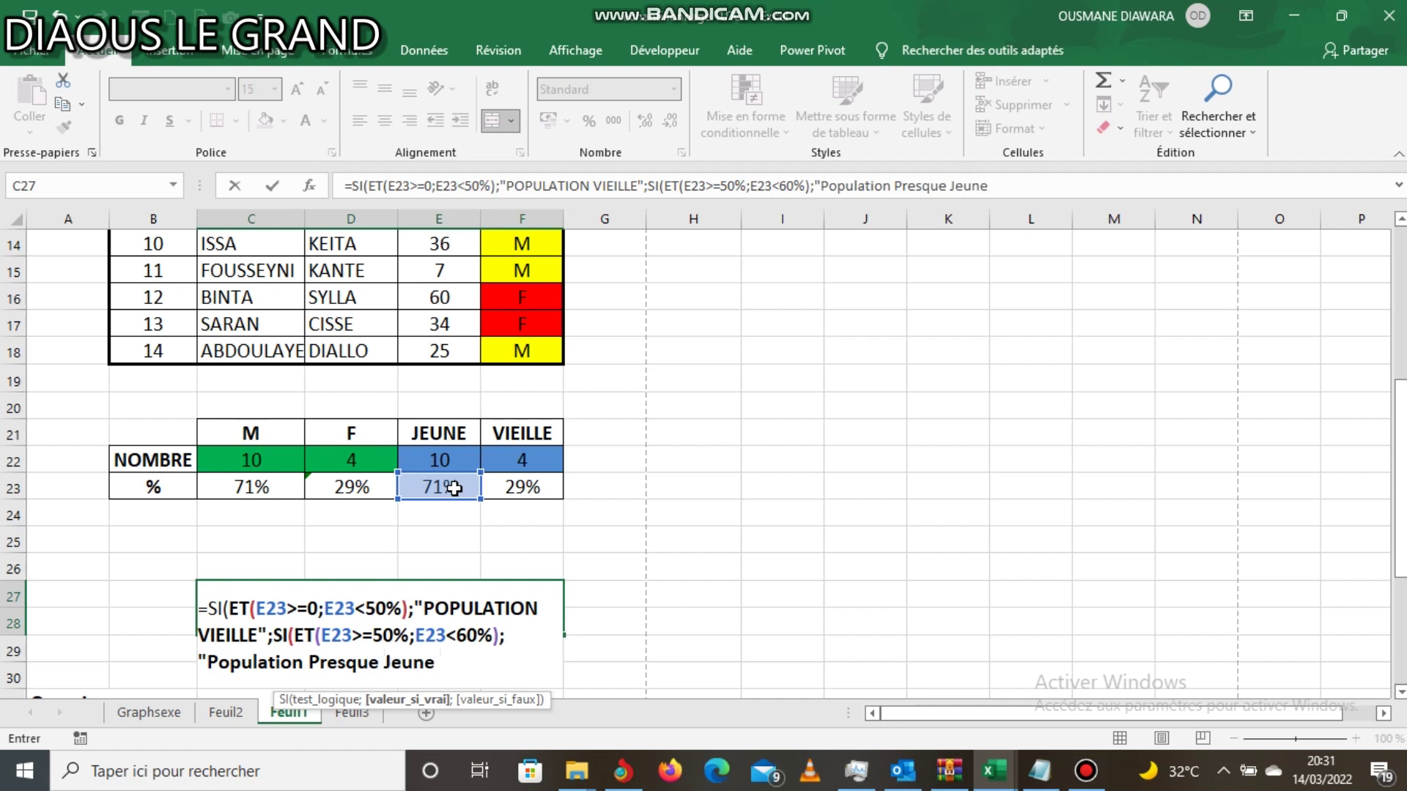
{"action": "key", "text": "BackSpace"}
{"action": "type", "text": "\";"}
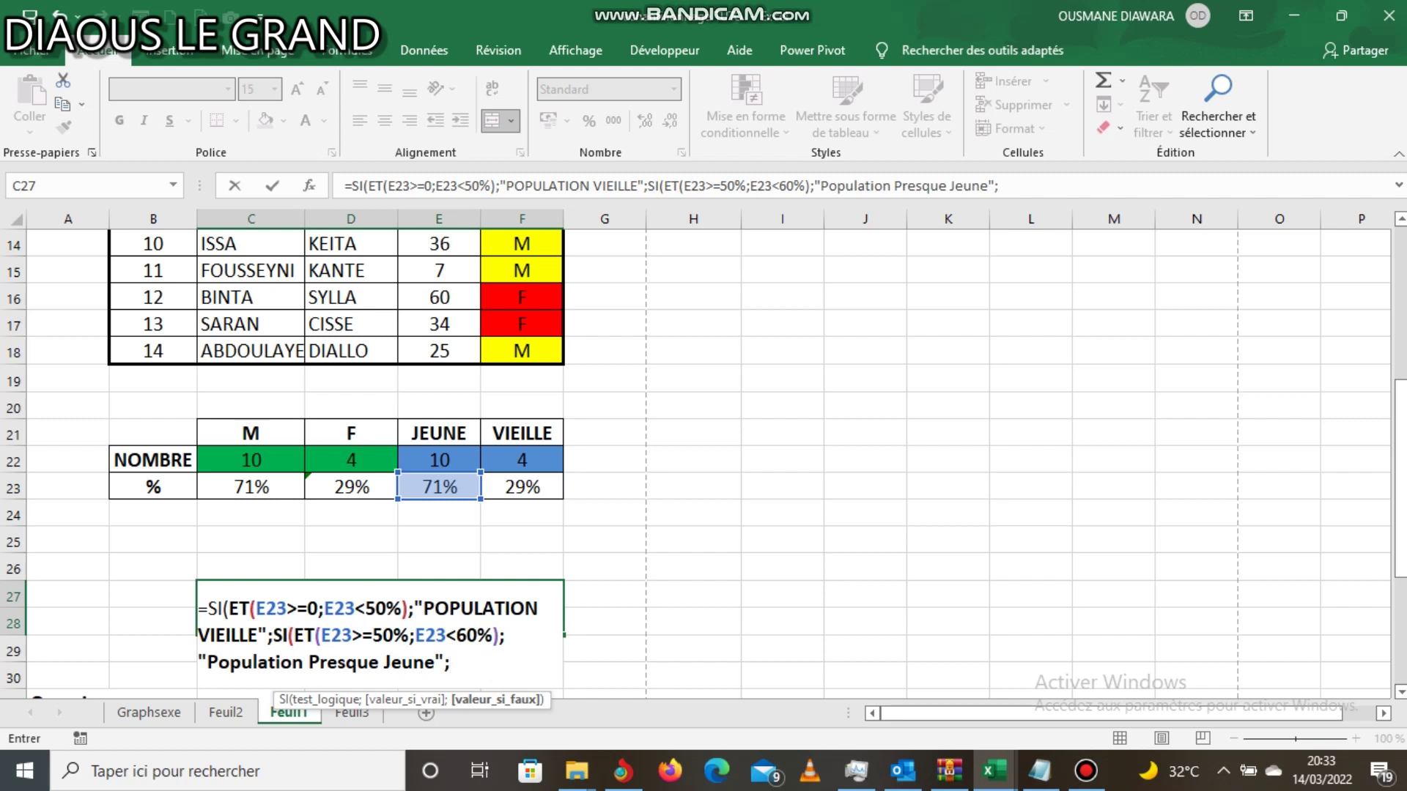
Enter "Population JEUNE", enclosed in quotation marks, as the nested SI function's value if false in the C27 formula.
{"action": "scroll", "coordinate": [1403, 662], "scroll_direction": "down", "scroll_amount": 3}
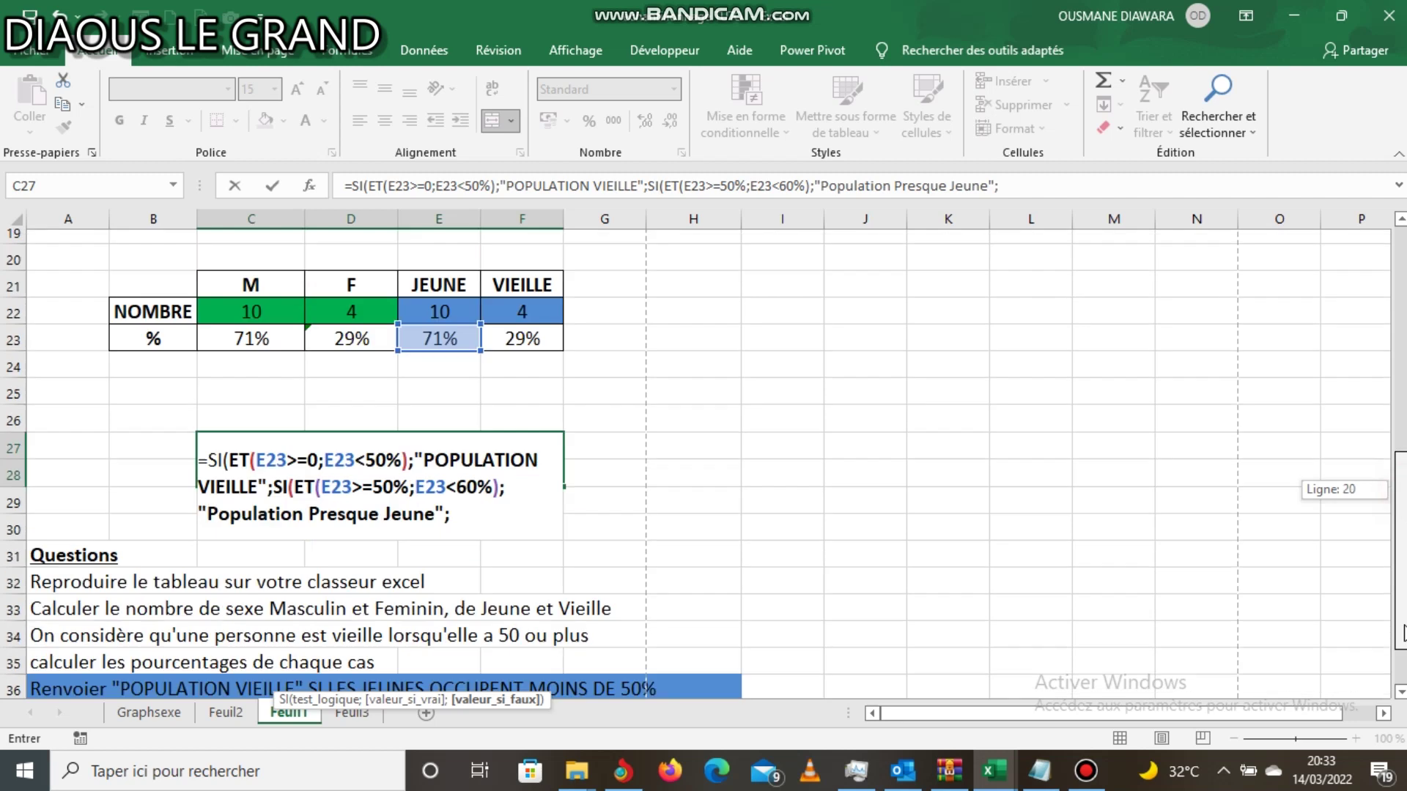
{"action": "left_click_drag", "start_coordinate": [1402, 662], "coordinate": [1404, 570]}
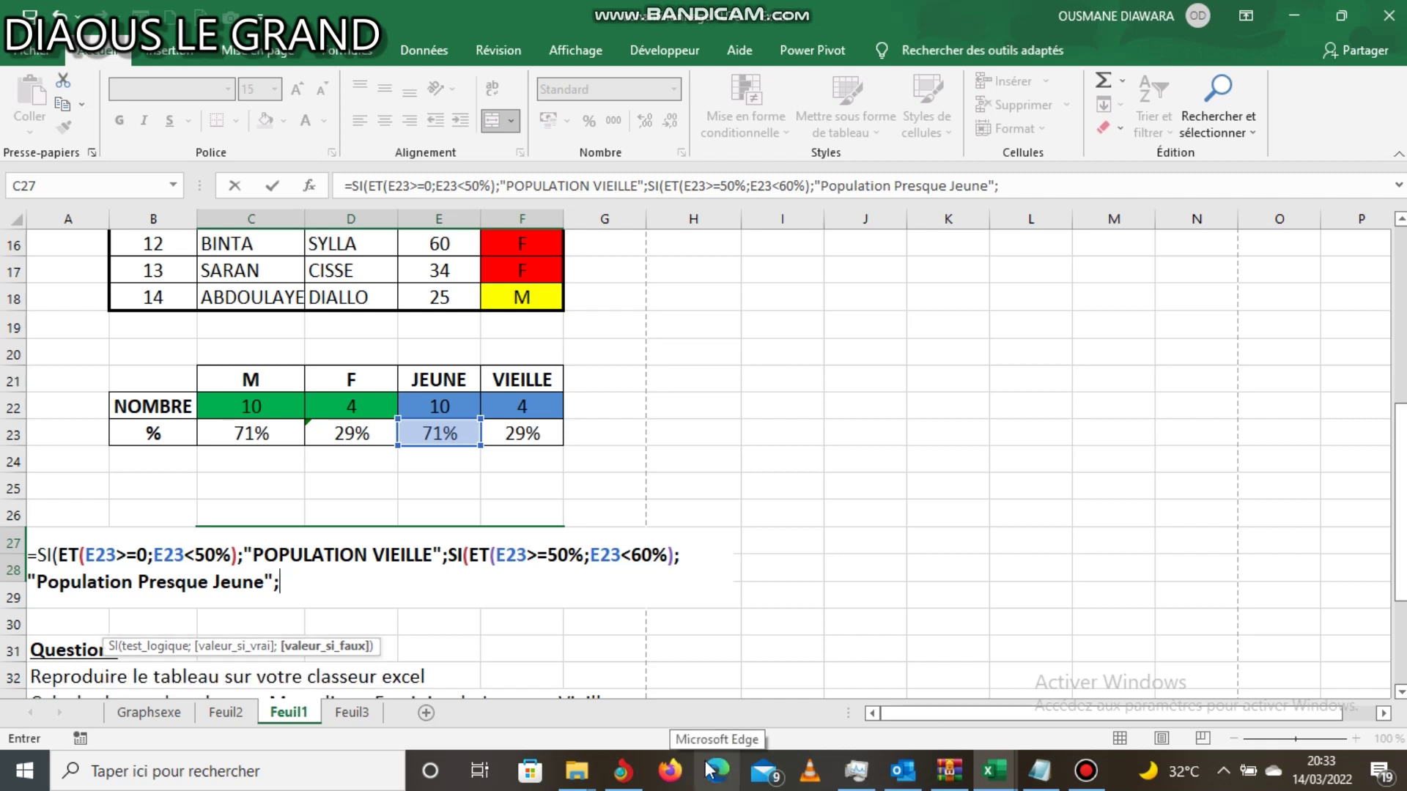
{"action": "type", "text": "Ppou"}
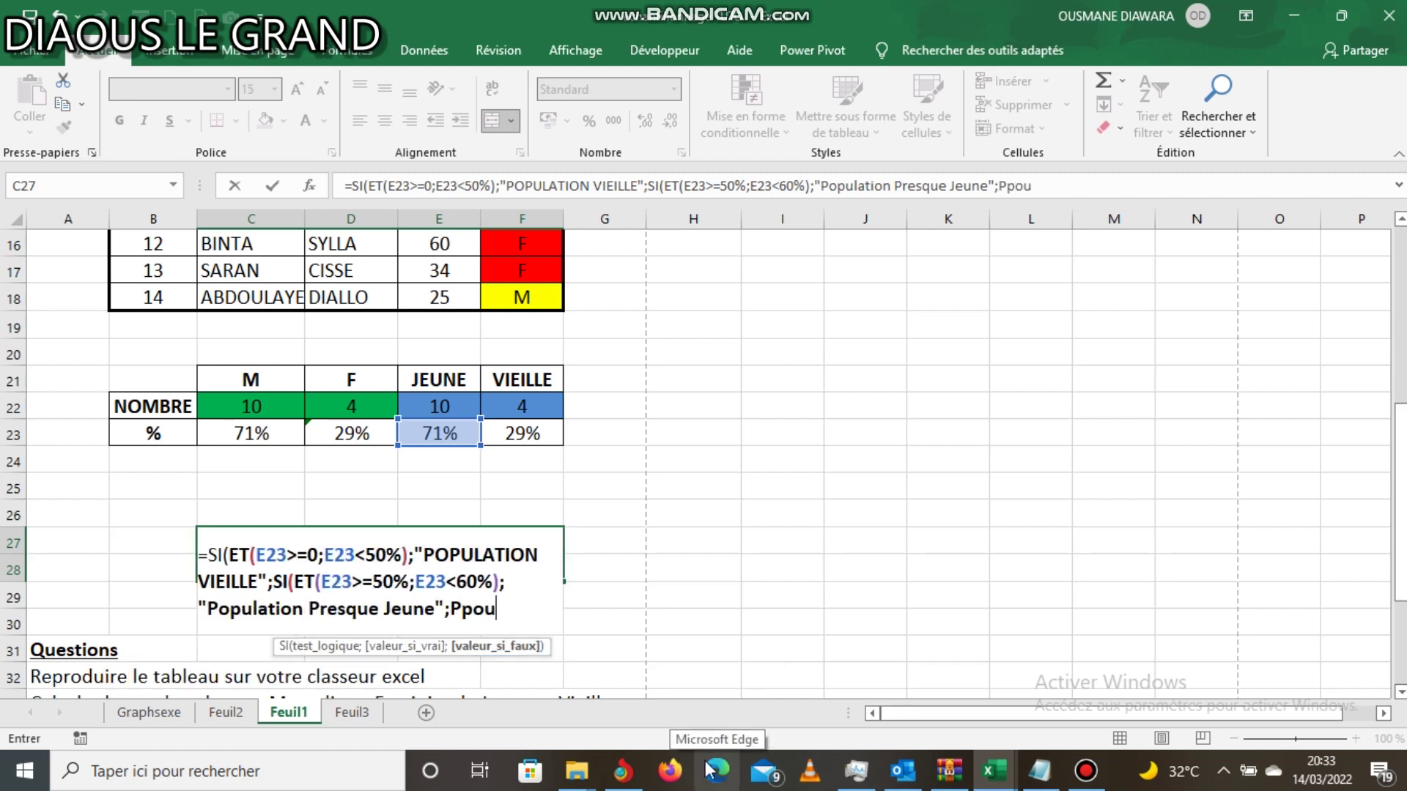
{"action": "key", "text": "BackSpace"}
{"action": "key", "text": "BackSpace"}
{"action": "key", "text": "BackSpace"}
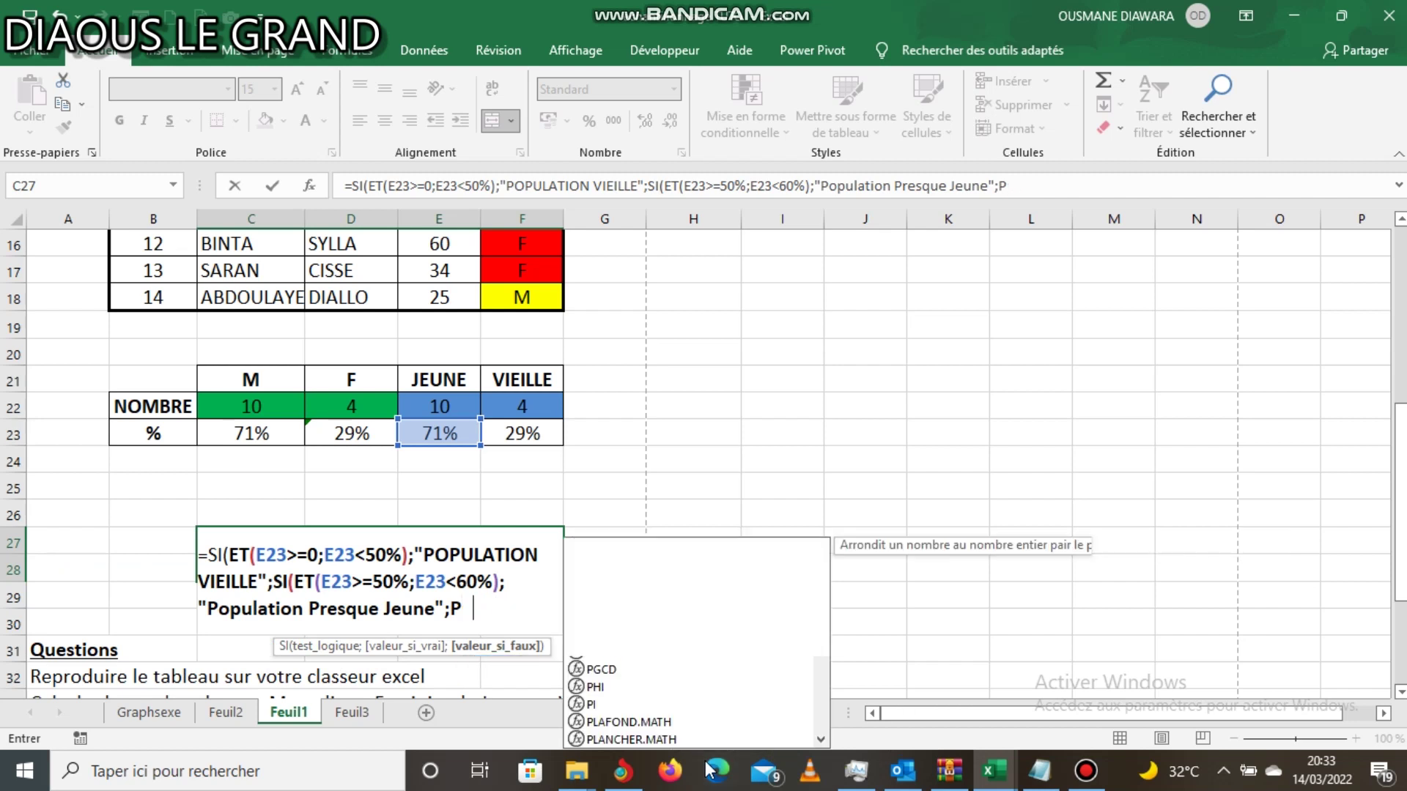
{"action": "type", "text": "pol"}
{"action": "key", "text": "BackSpace"}
{"action": "key", "text": "BackSpace"}
{"action": "key", "text": "BackSpace"}
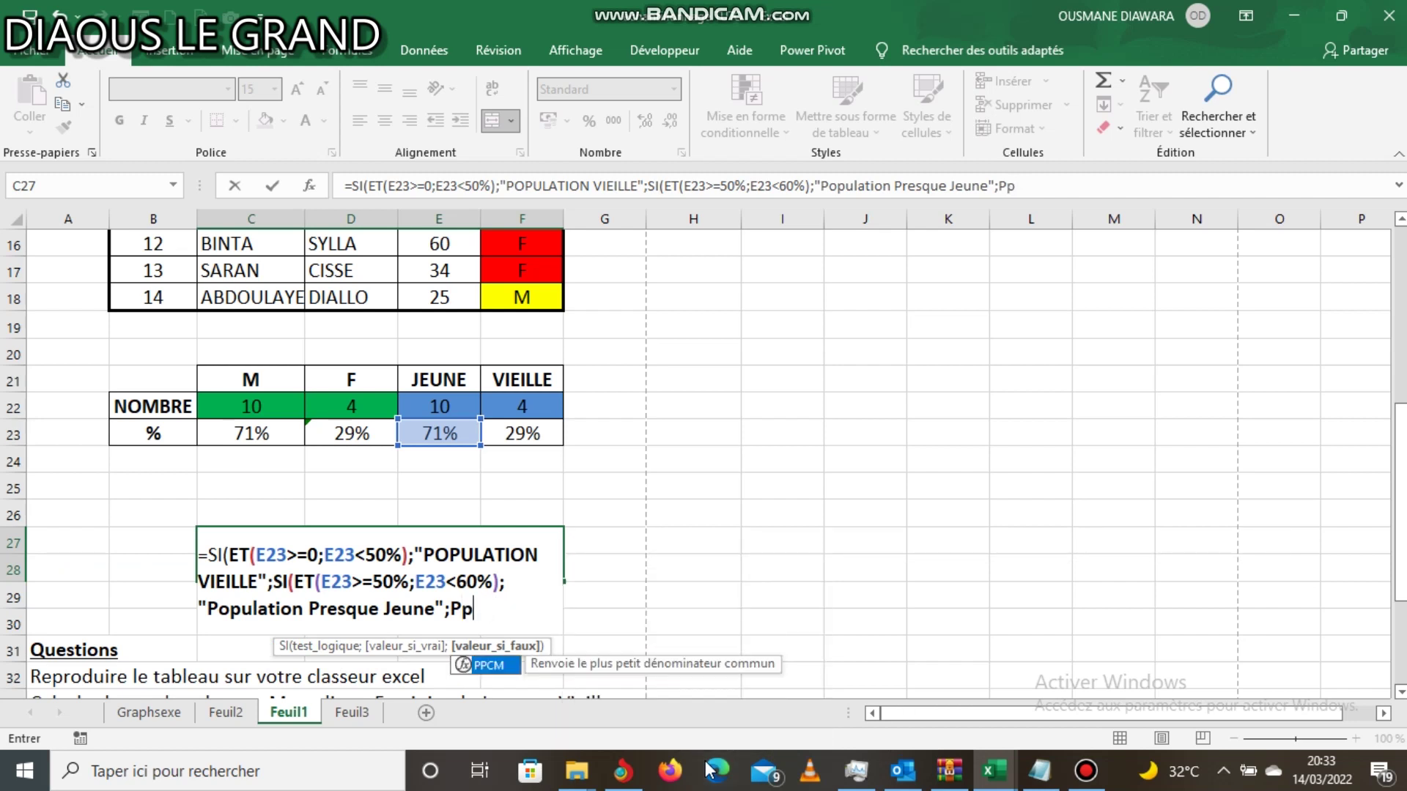
{"action": "type", "text": "opulat"}
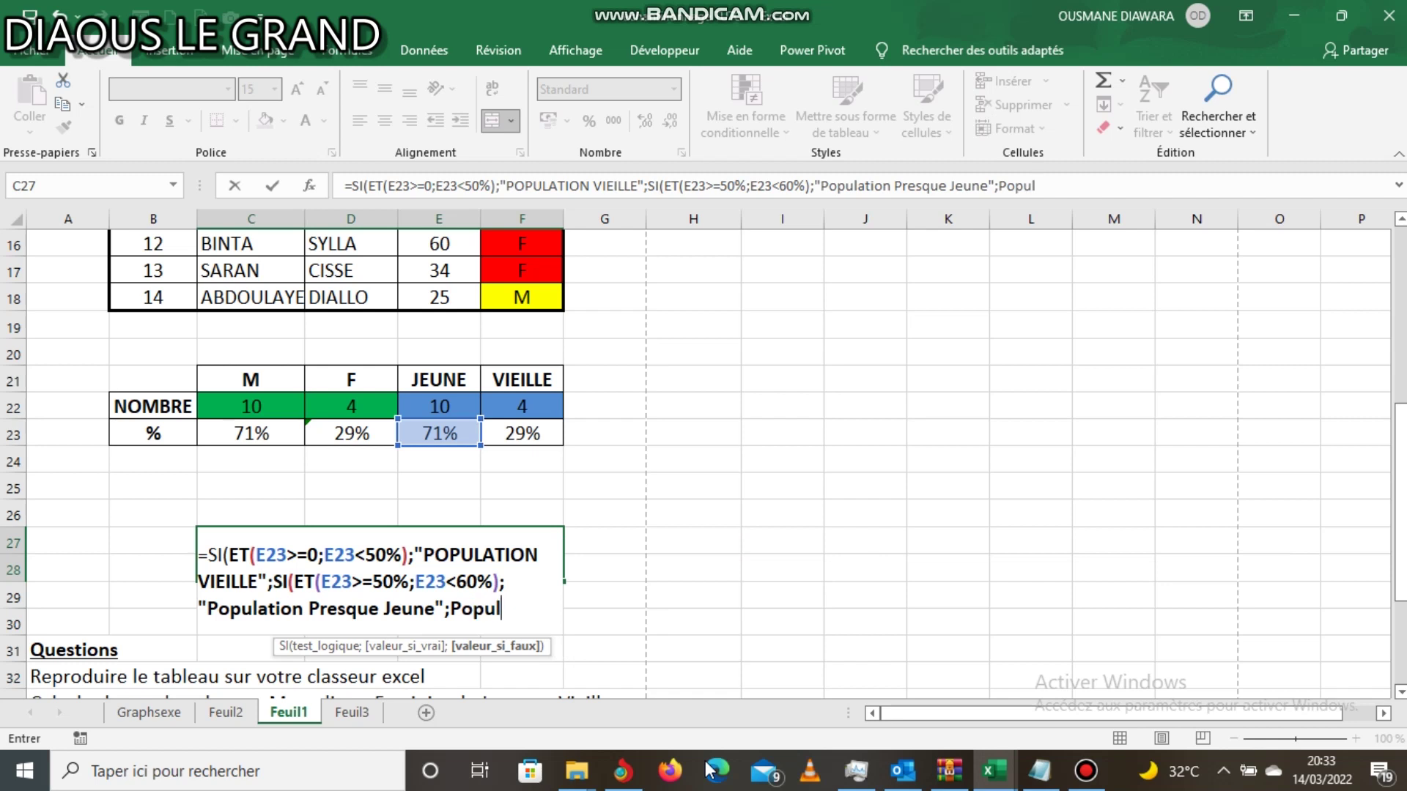
{"action": "type", "text": "ion JEUNE"}
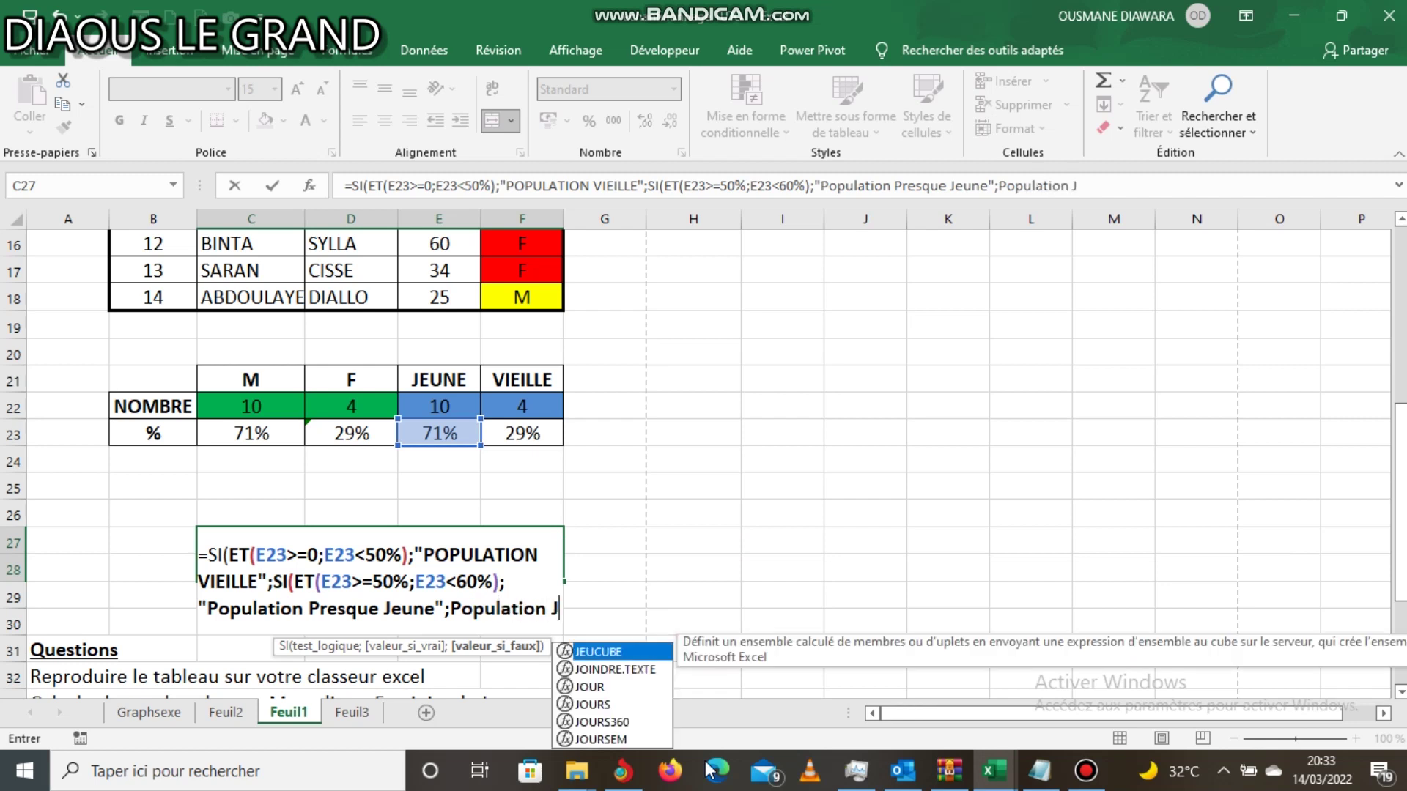
{"action": "type", "text": "\""}
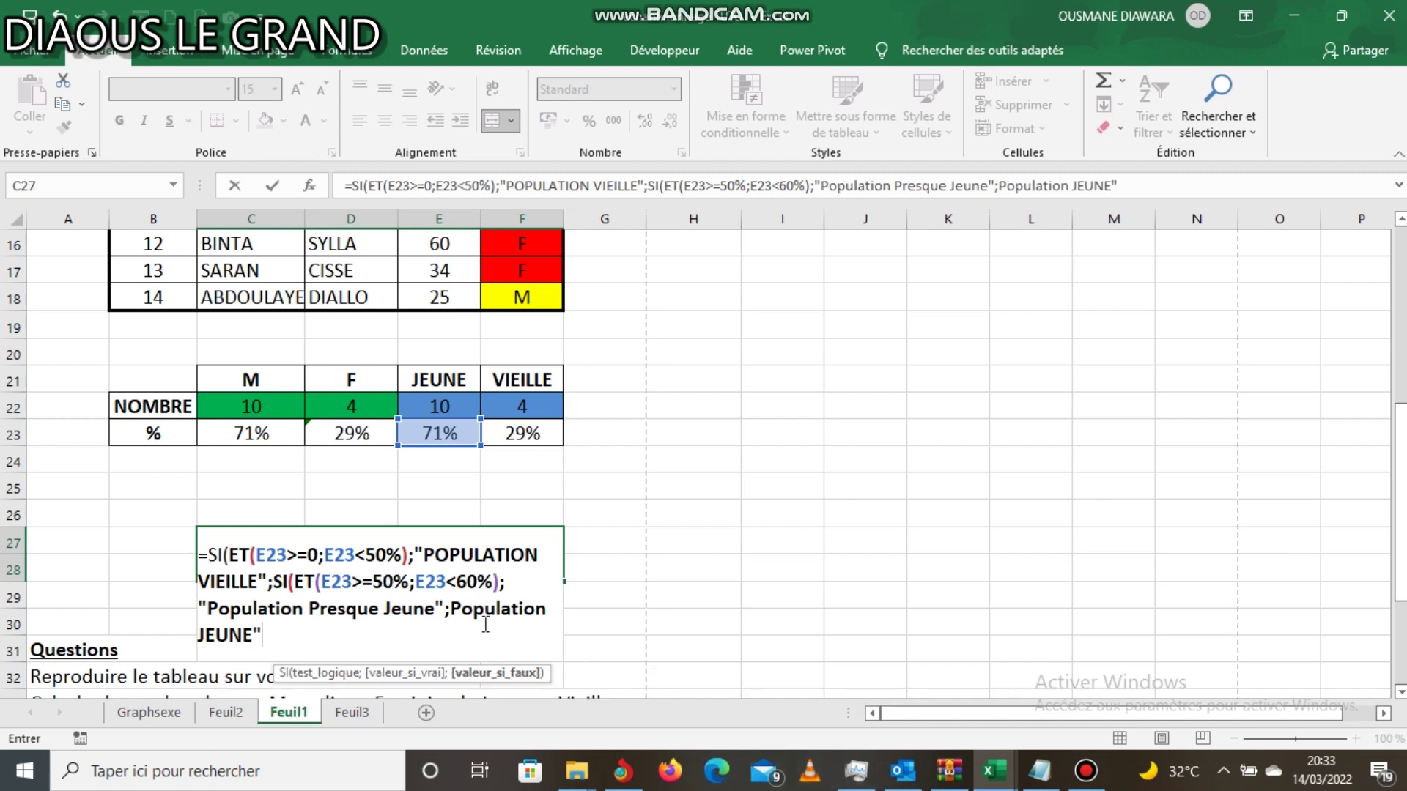
{"action": "left_click", "coordinate": [450, 609]}
{"action": "type", "text": "\""}
{"action": "left_click", "coordinate": [422, 644]}
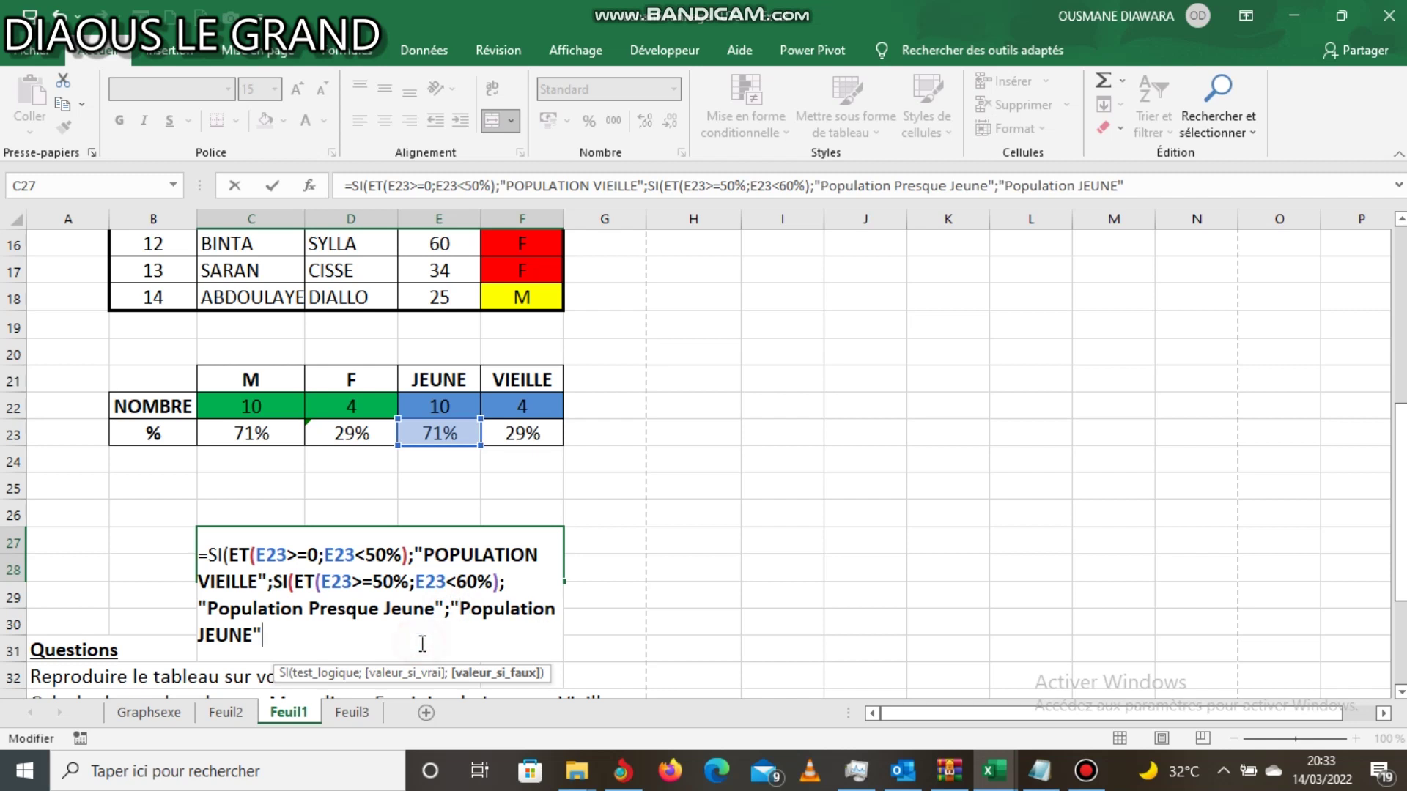
Close the parentheses of both SI functions and validate the C27 formula.
{"action": "type", "text": "°"}
{"action": "key", "text": "BackSpace"}
{"action": "type", "text": "°"}
{"action": "key", "text": "BackSpace"}
{"action": "type", "text": "))"}
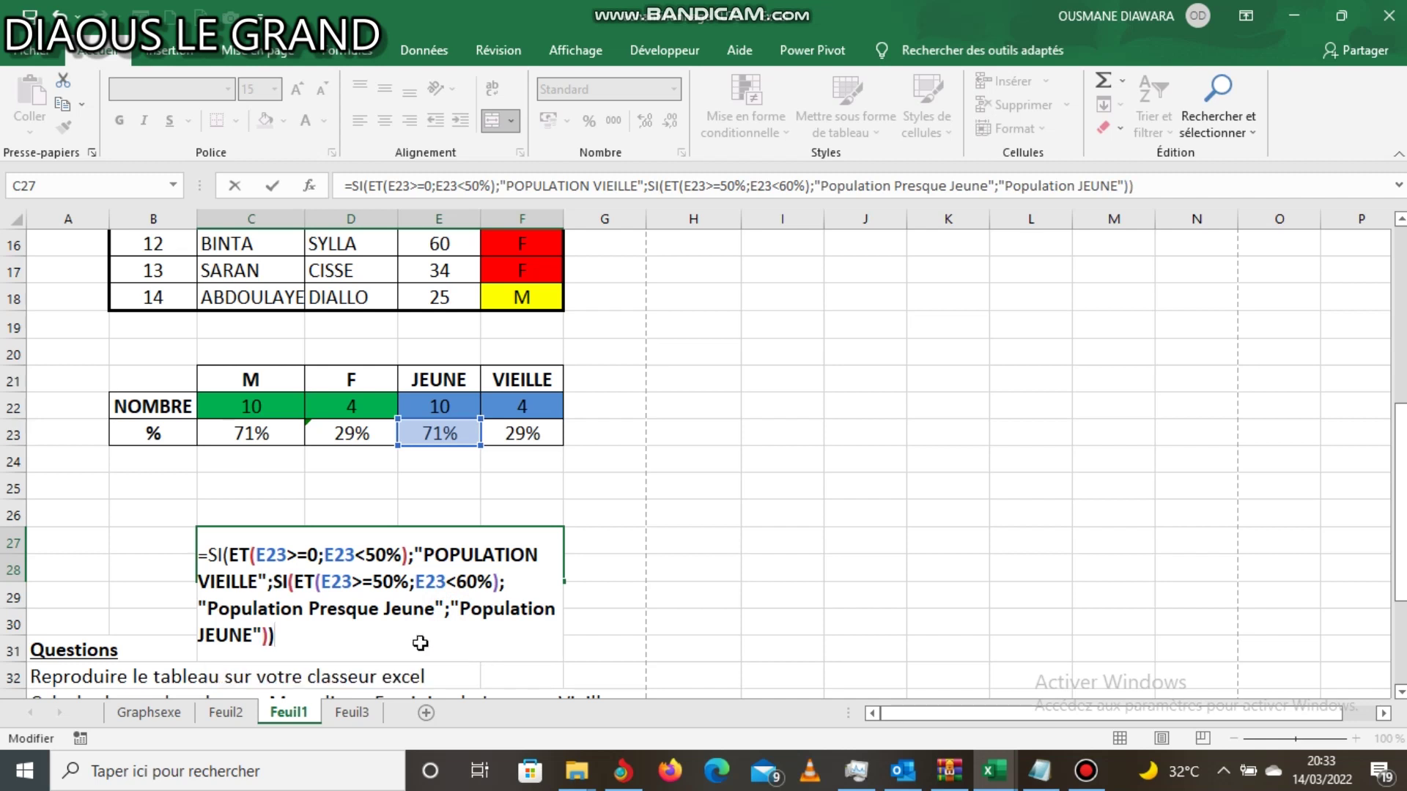
{"action": "key", "text": "Return"}
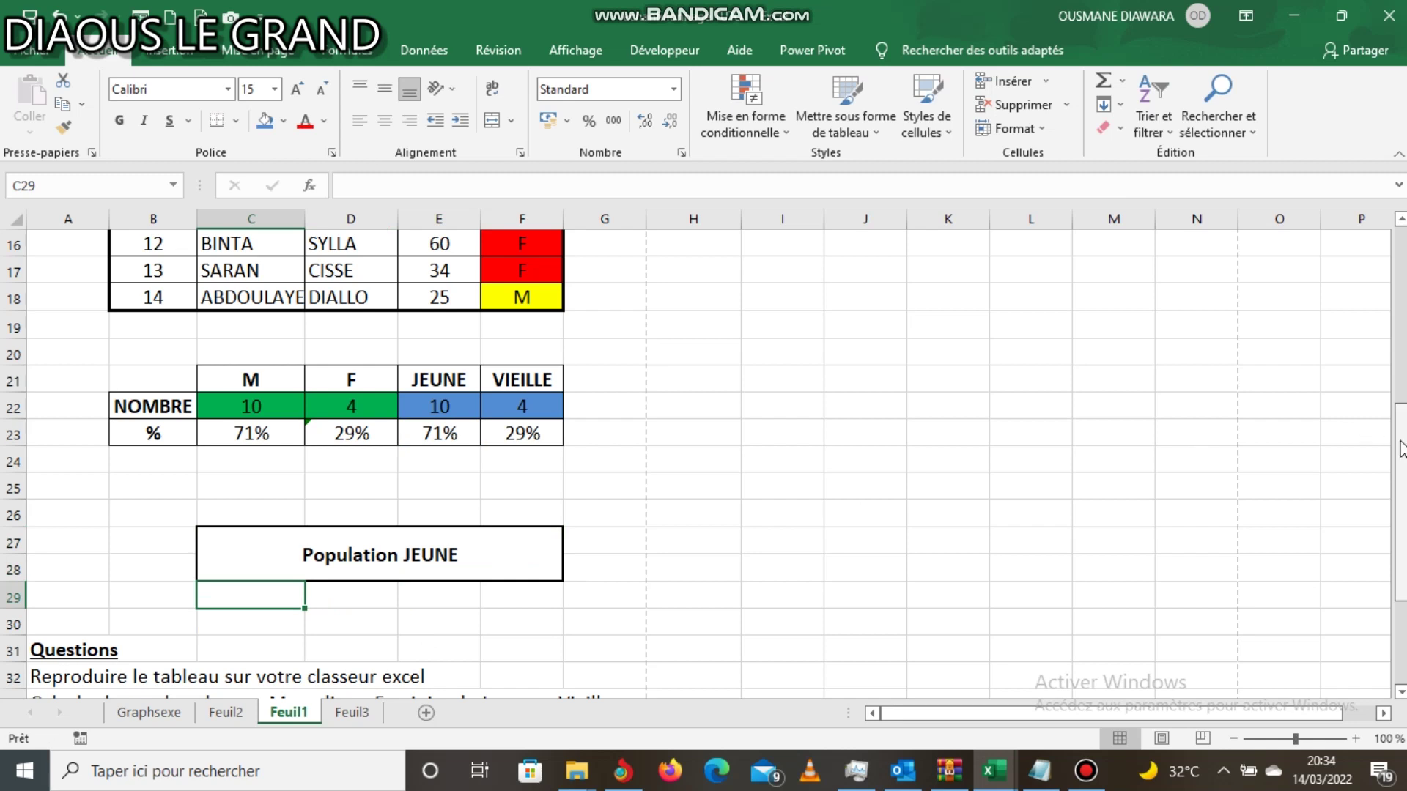
Fill the merged result cell C27 with the base olive green theme colour.
{"action": "left_click_drag", "start_coordinate": [1399, 449], "coordinate": [1400, 523]}
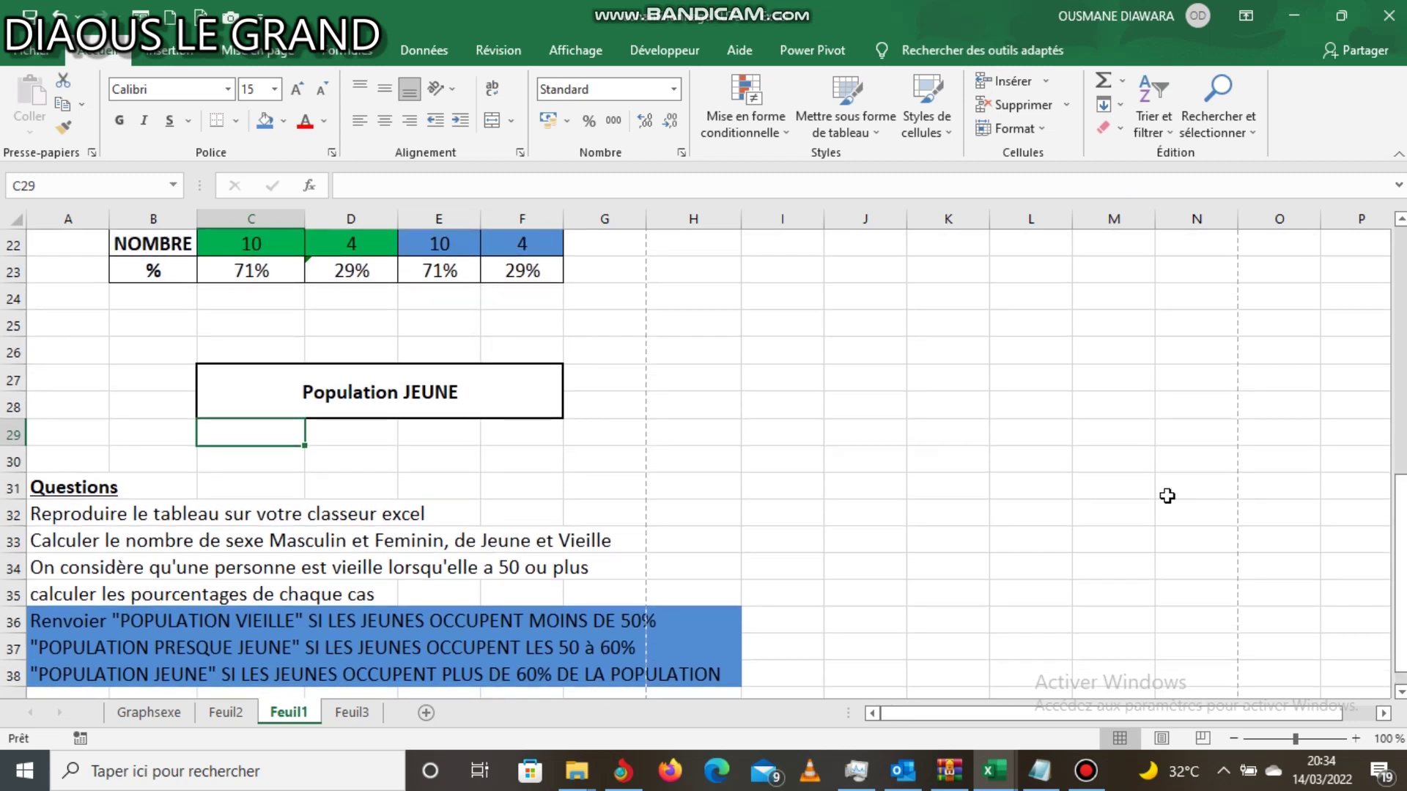
{"action": "left_click", "coordinate": [490, 371]}
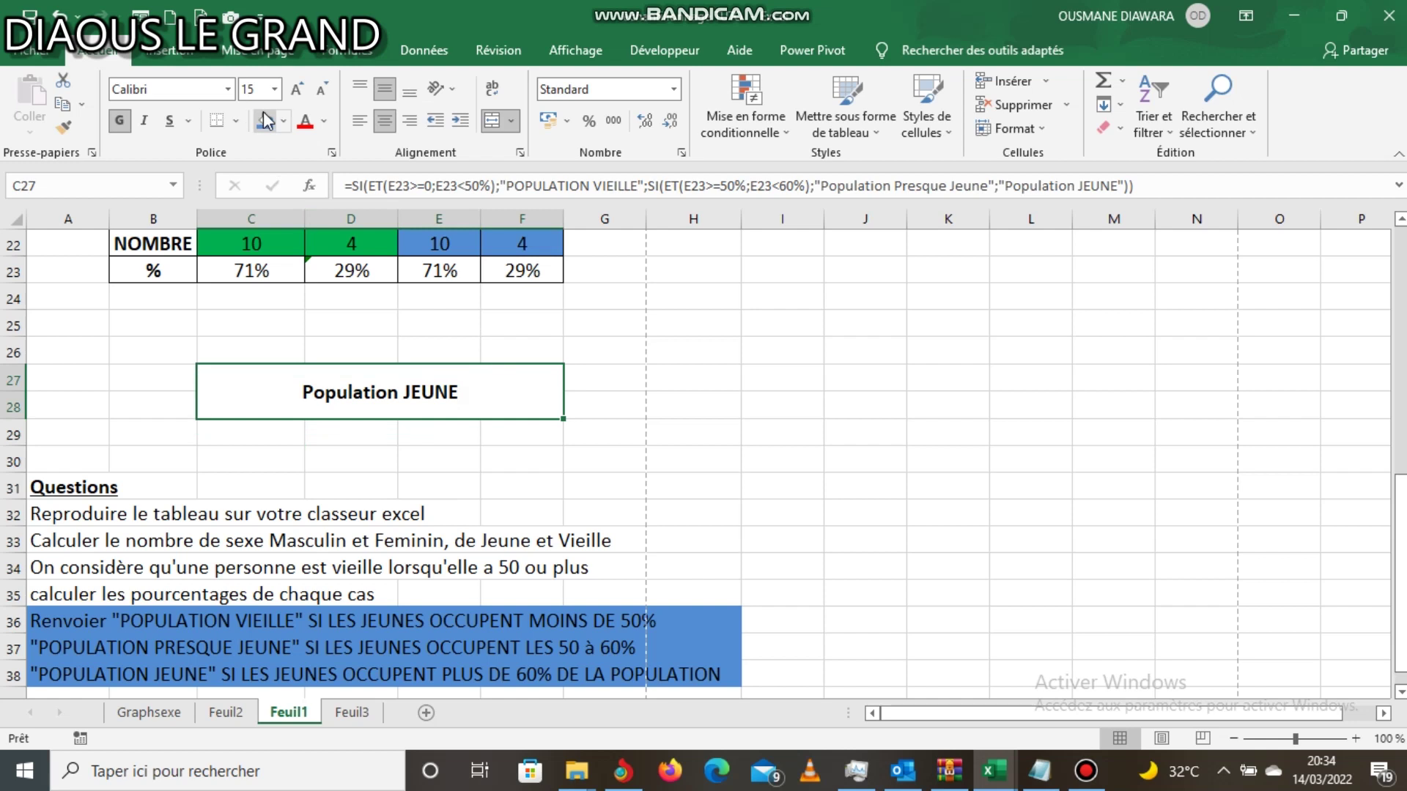
{"action": "left_click", "coordinate": [285, 120]}
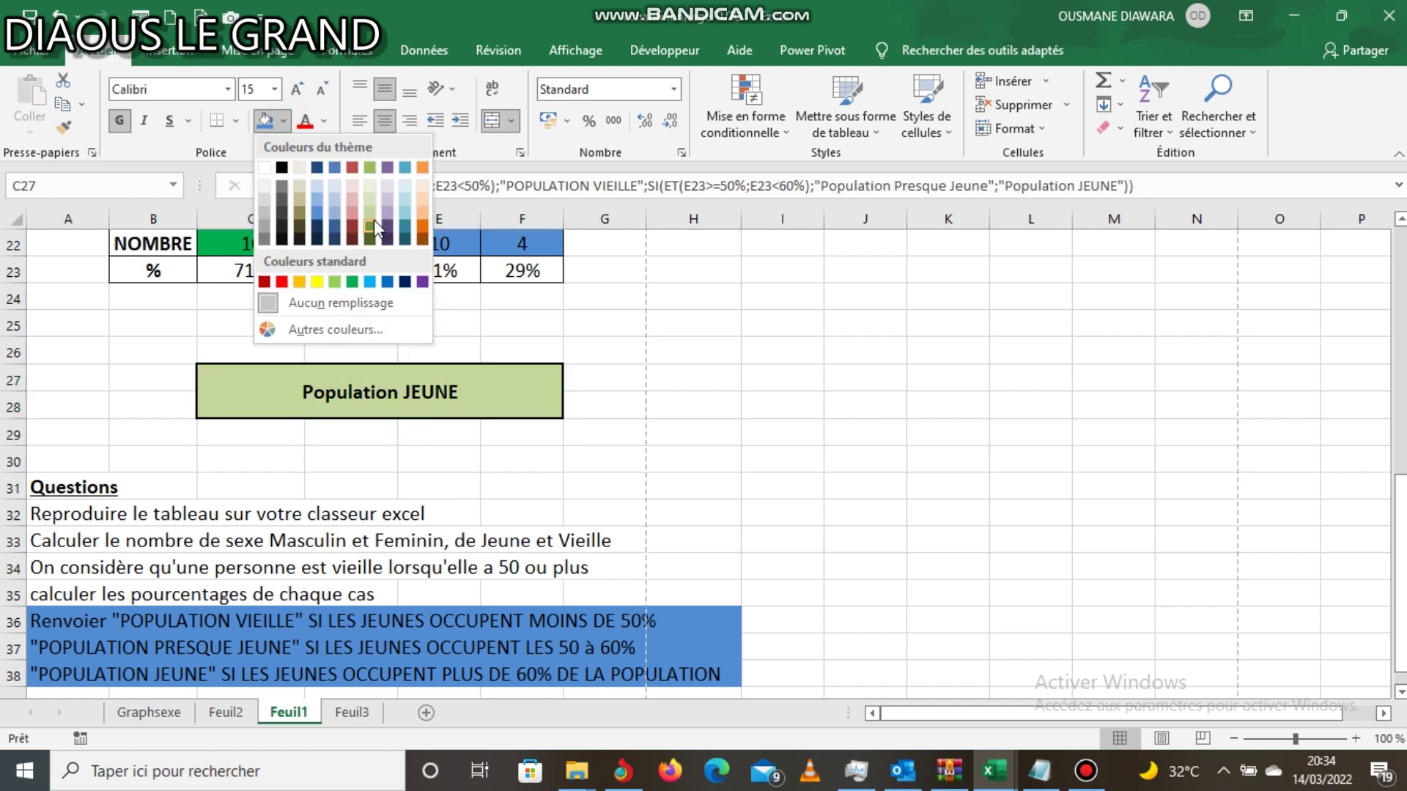
{"action": "left_click", "coordinate": [368, 169]}
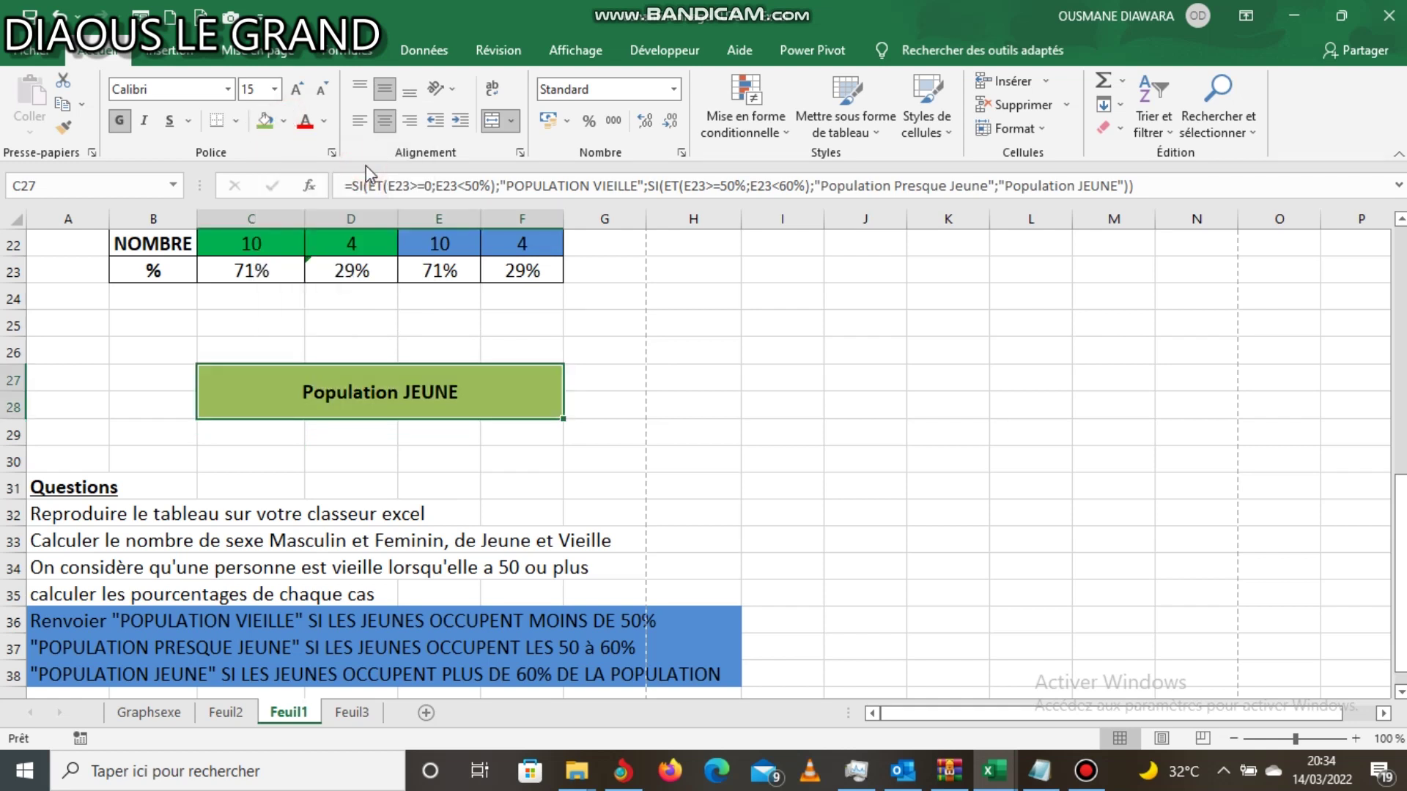
Enter the date 19 mars 2022 in I25 and the text "logiciel excel" in I26.
{"action": "left_click", "coordinate": [793, 315]}
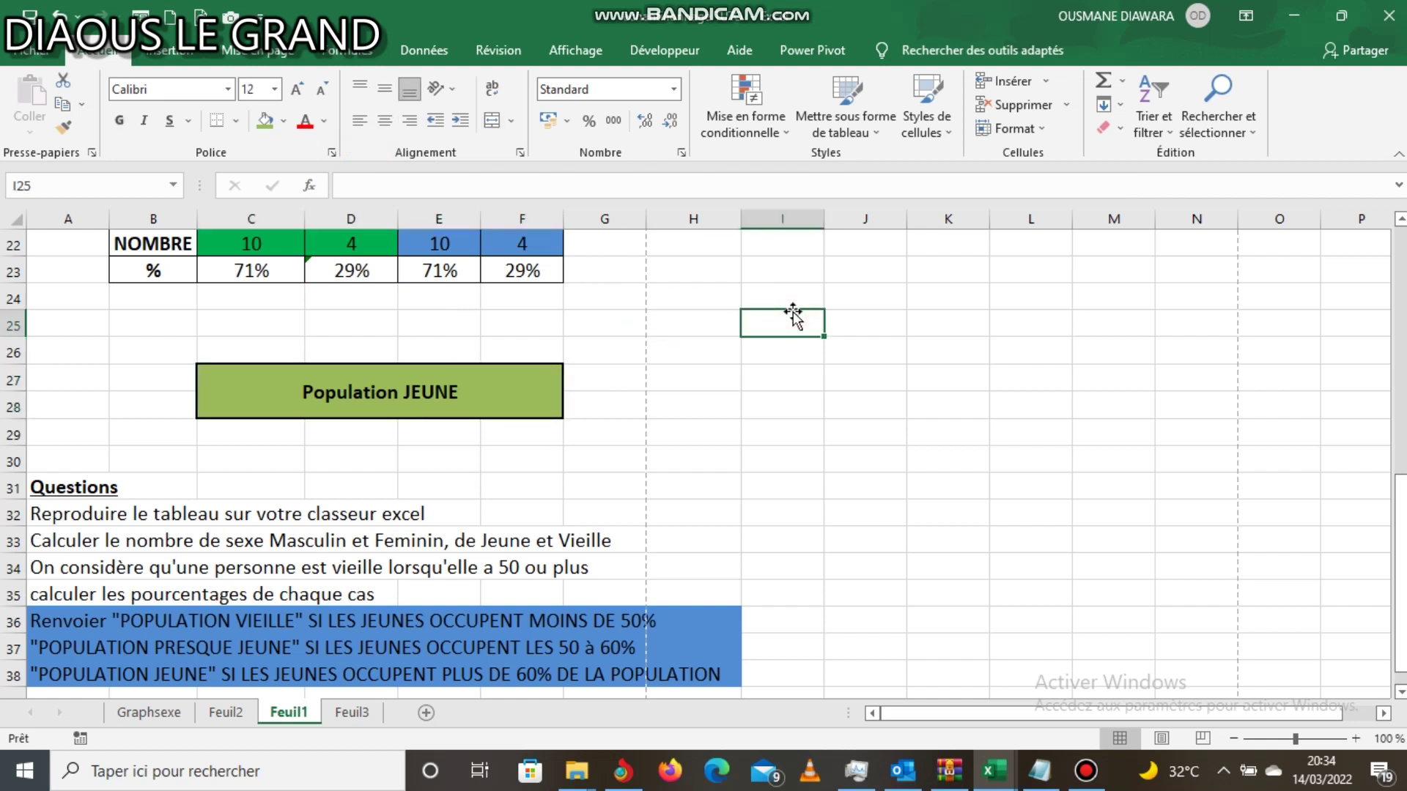
{"action": "type", "text": "19 mars 2022"}
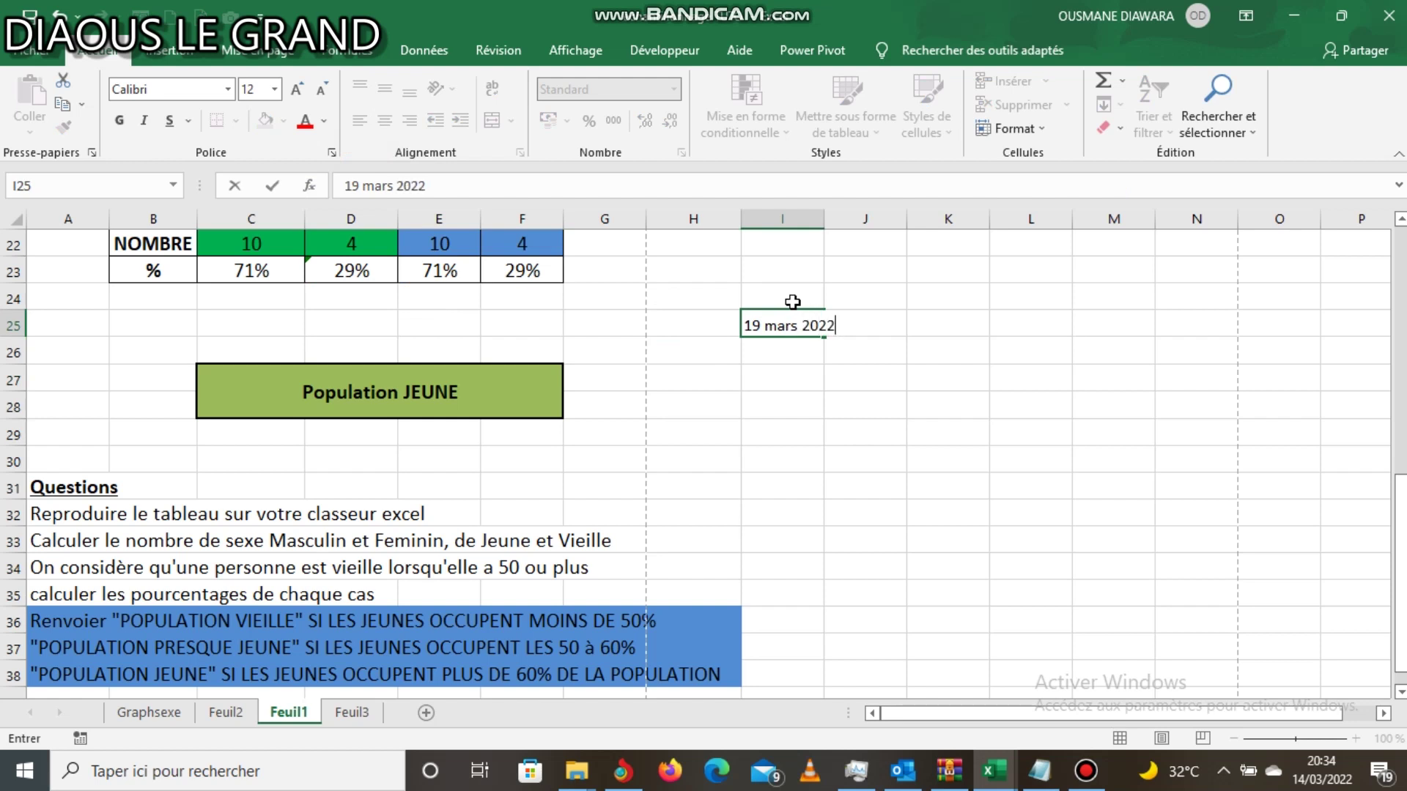
{"action": "key", "text": "Return"}
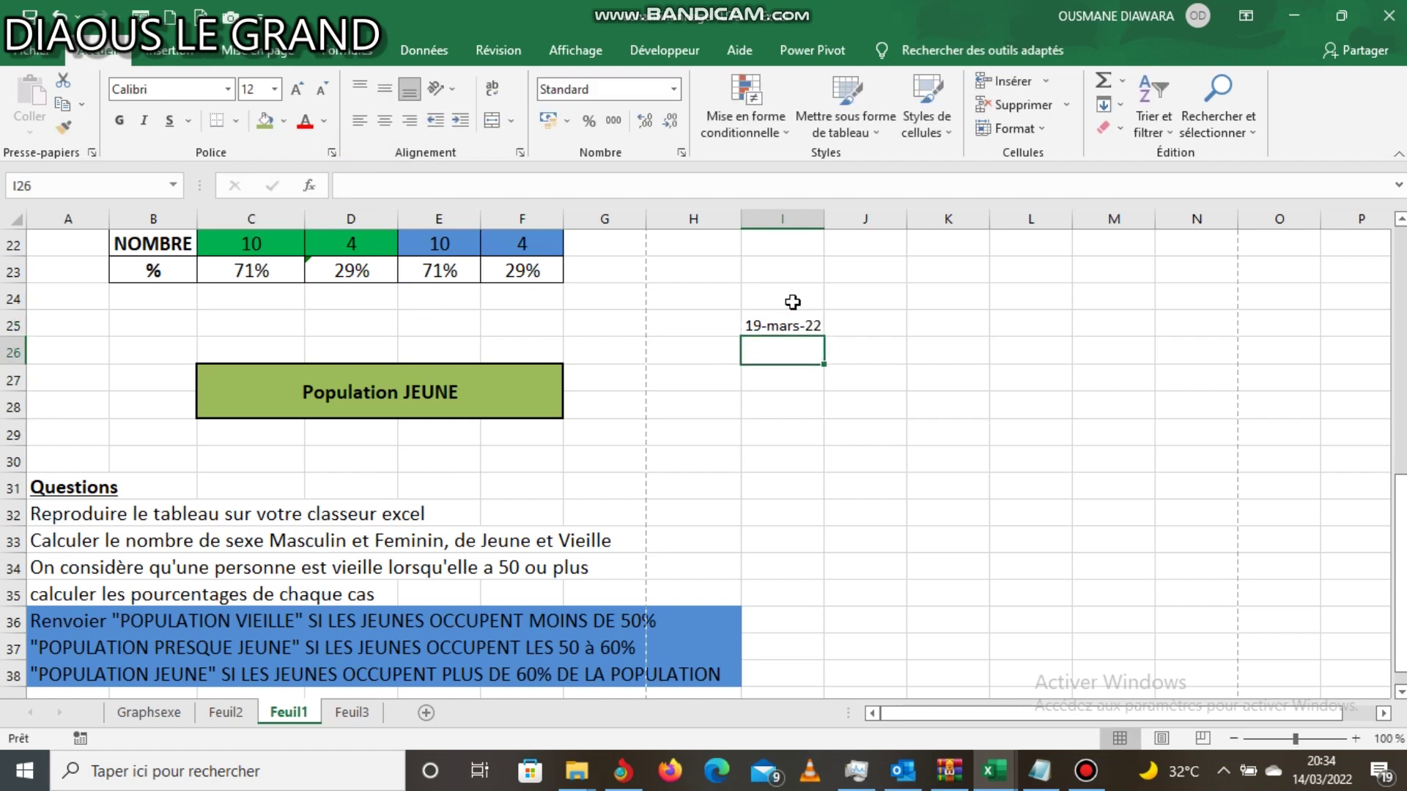
{"action": "type", "text": "logicie"}
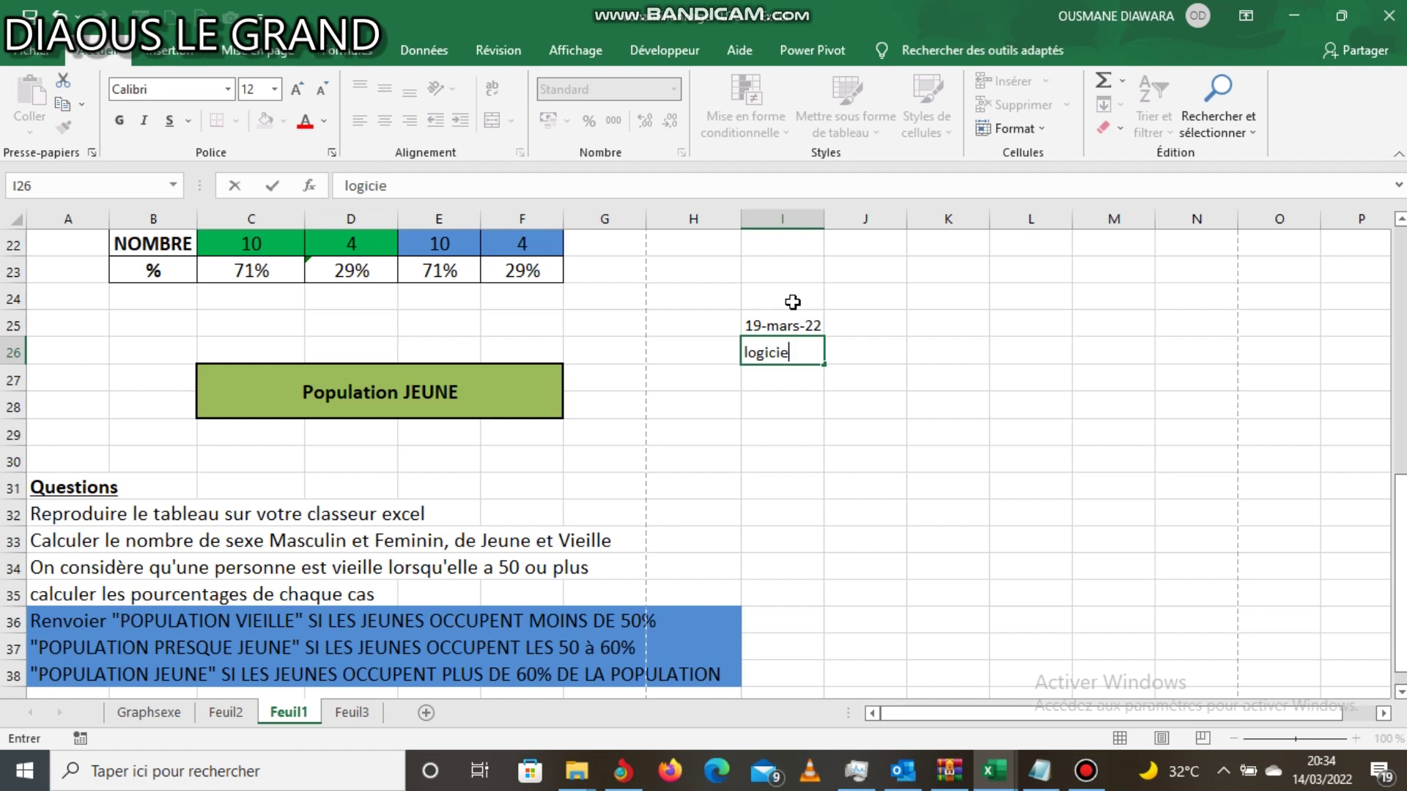
{"action": "type", "text": "l excel"}
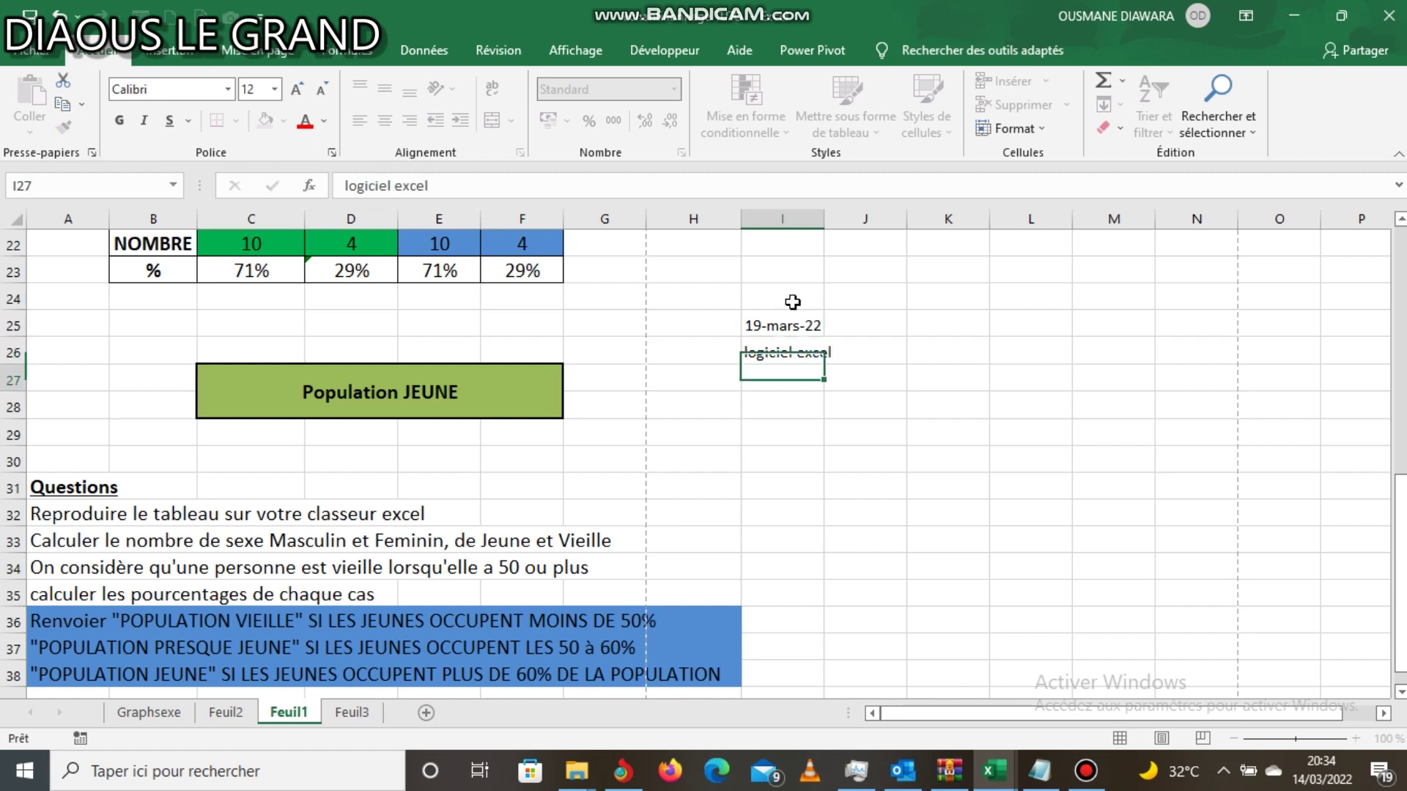
{"action": "key", "text": "Return"}
Extend the text in I26 to "logiciel excel, internet etc".
{"action": "left_click", "coordinate": [848, 347]}
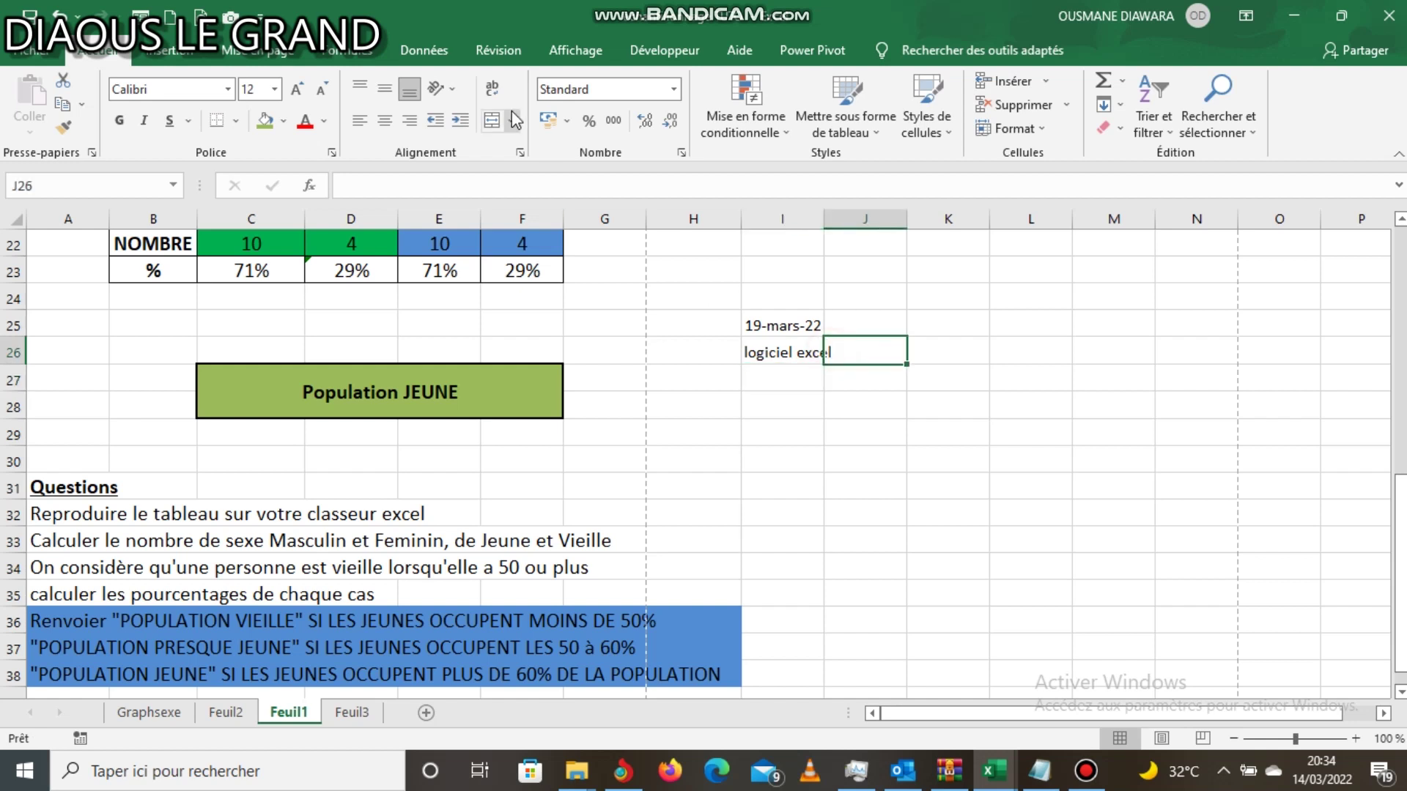
{"action": "left_click", "coordinate": [760, 351]}
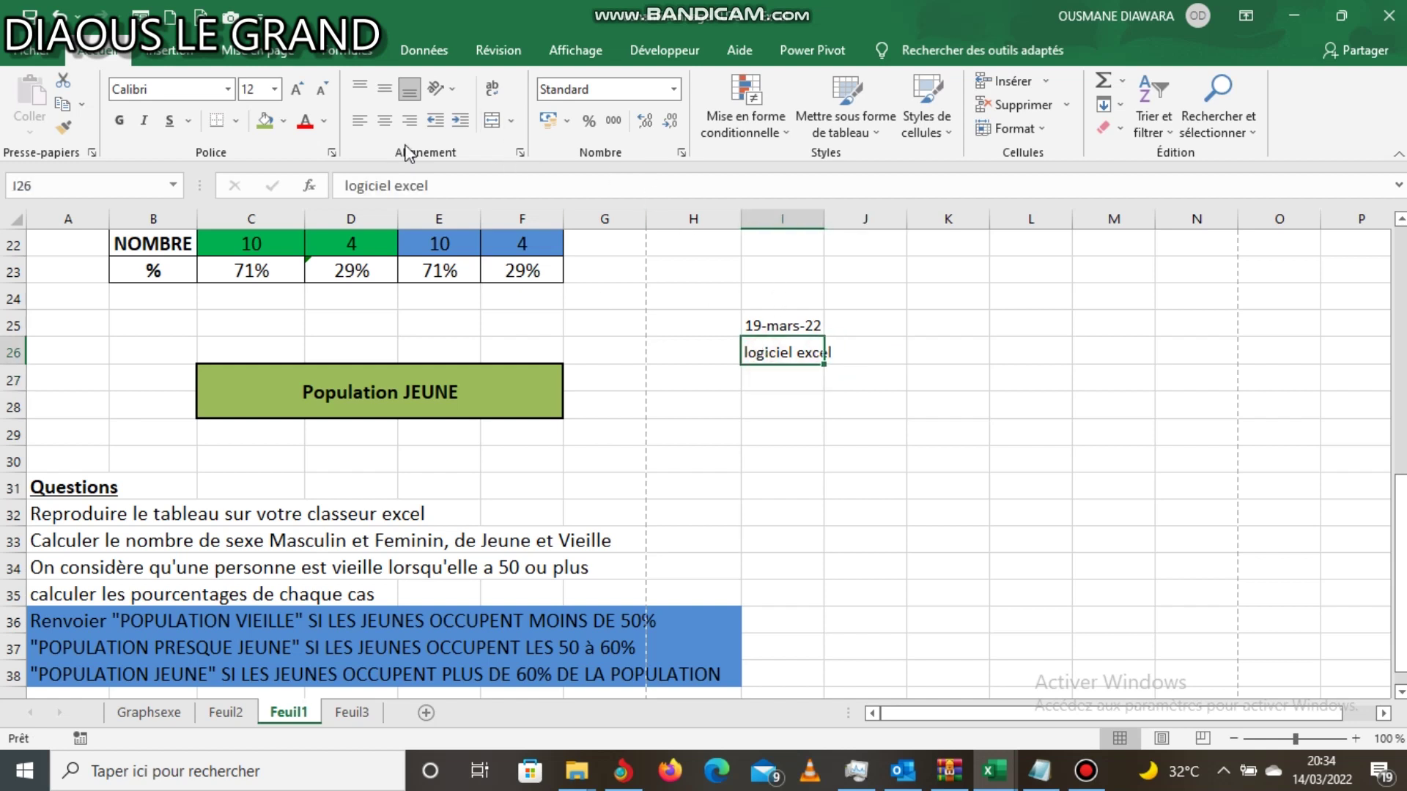
{"action": "left_click", "coordinate": [461, 182]}
{"action": "type", "text": ", "}
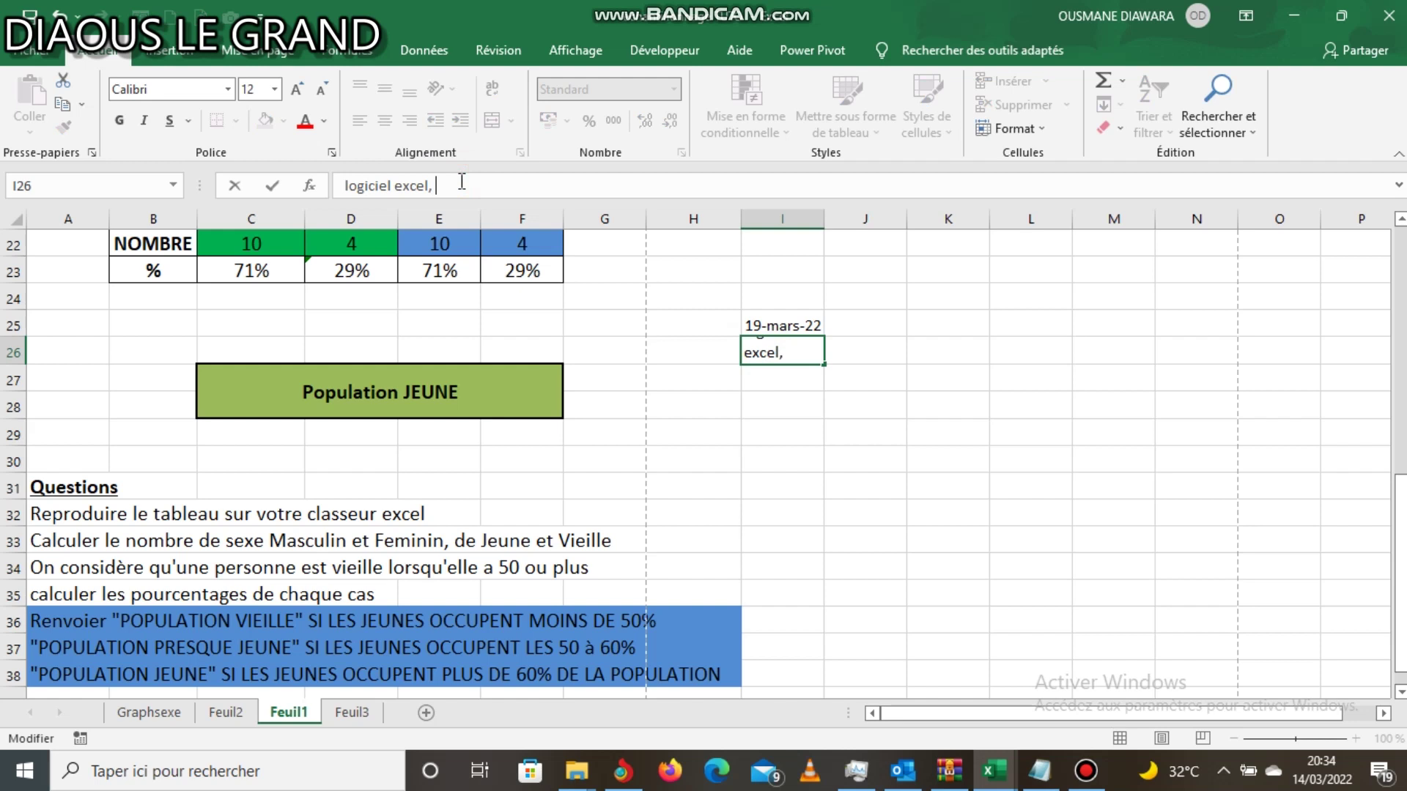
{"action": "type", "text": "inet"}
{"action": "key", "text": "BackSpace"}
{"action": "key", "text": "BackSpace"}
{"action": "key", "text": "BackSpace"}
{"action": "type", "text": "nternet etc"}
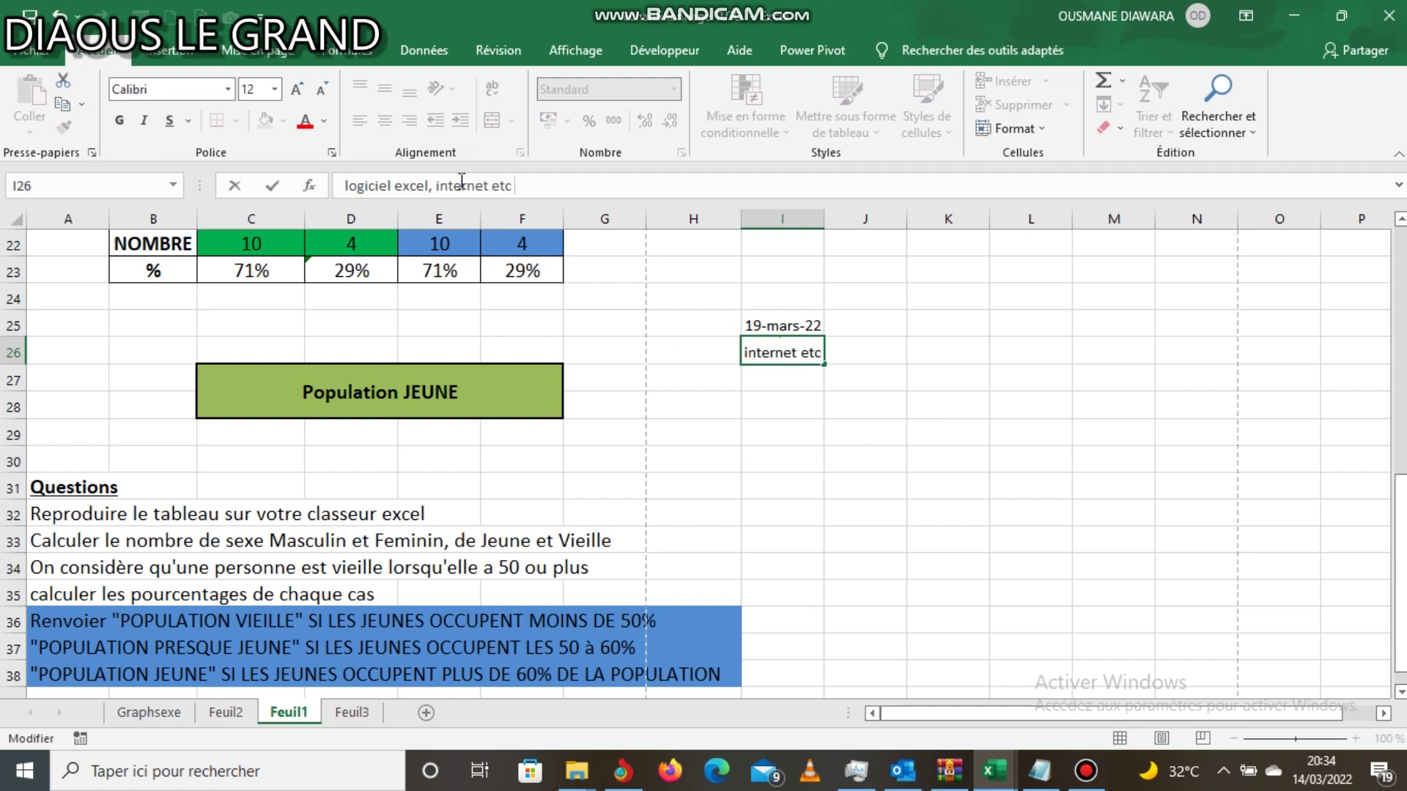
{"action": "key", "text": "Return"}
Enter the amount 2000 in I27.
{"action": "type", "text": "20000"}
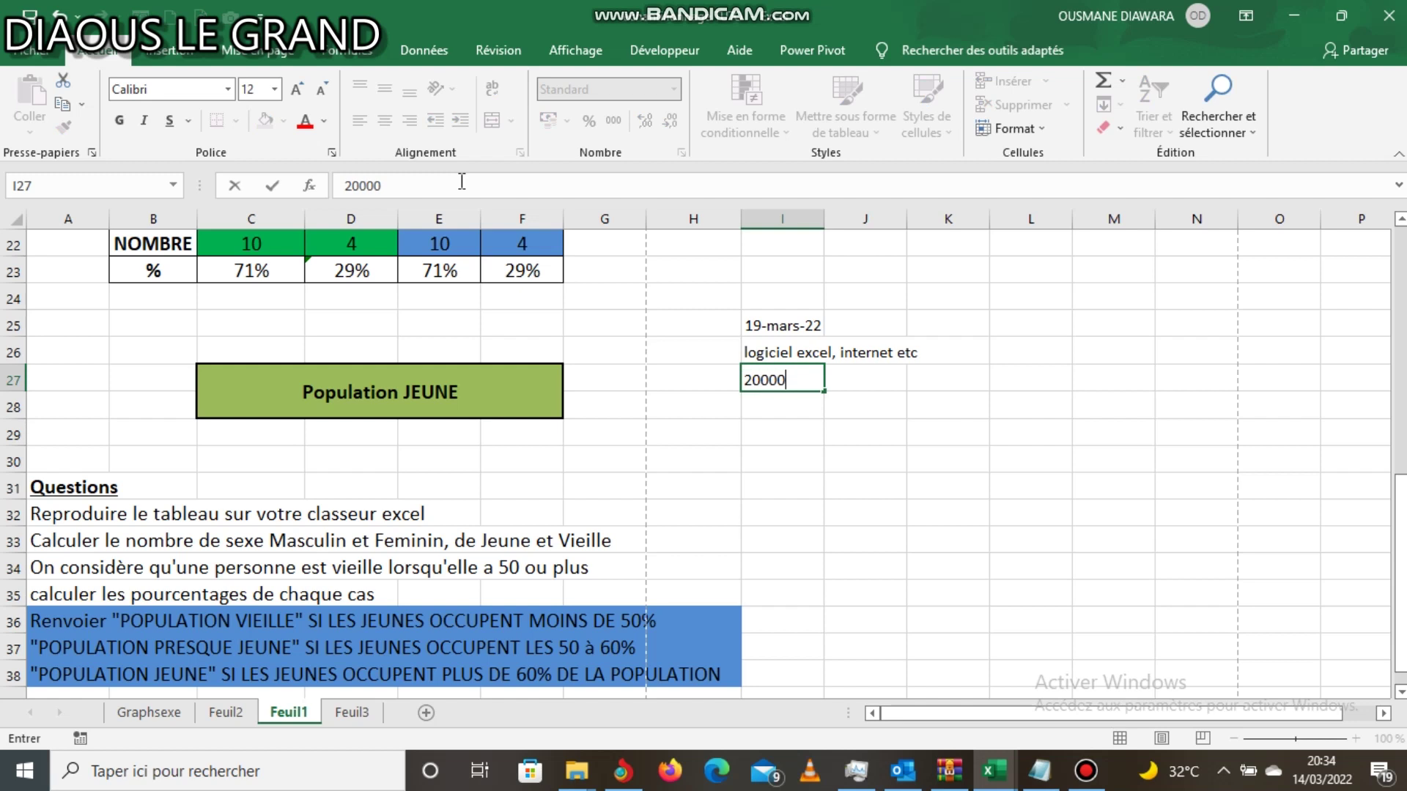
{"action": "key", "text": "BackSpace"}
{"action": "key", "text": "Return"}
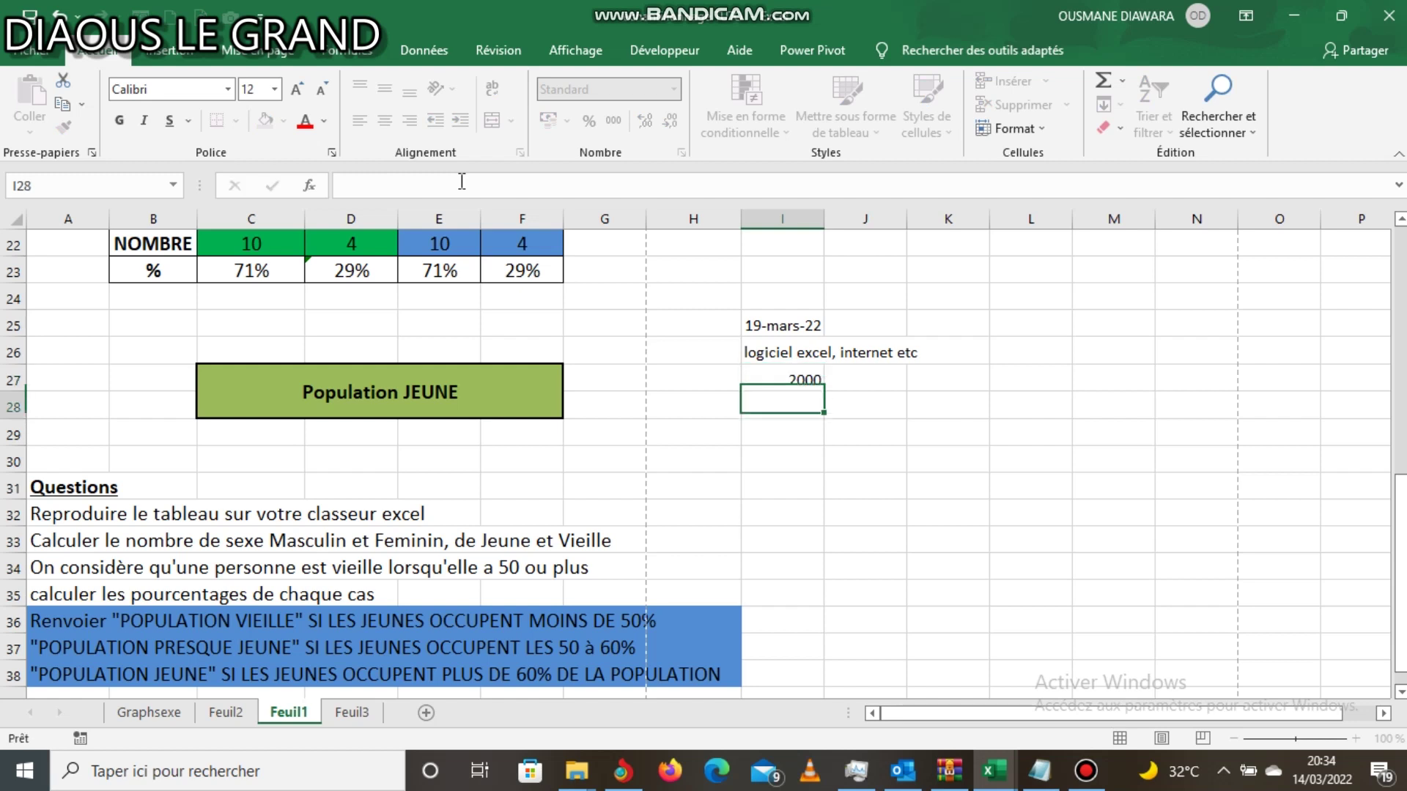